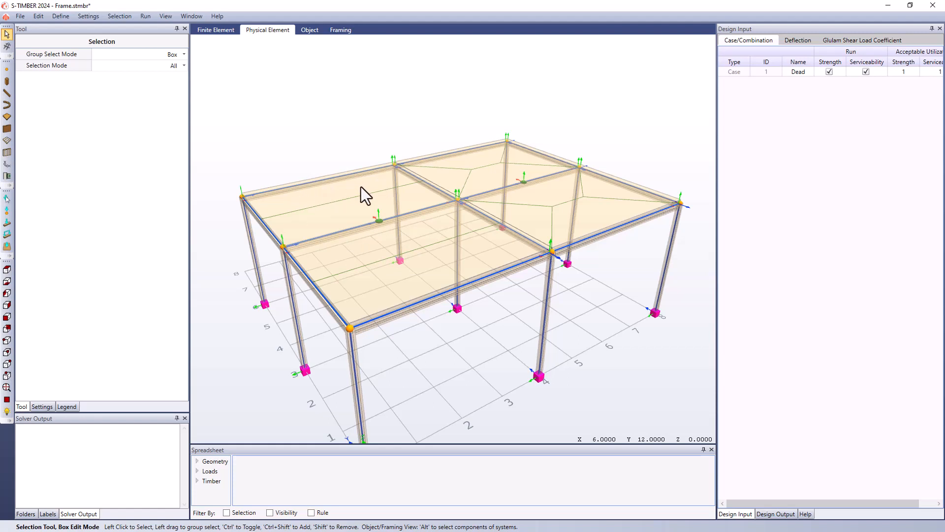
# Step: Display the Dead load case on the finite element model and examine how the roof area loads distribute to the beams
pyautogui.moveTo(539, 187); pyautogui.dragTo(531, 237, button='middle')
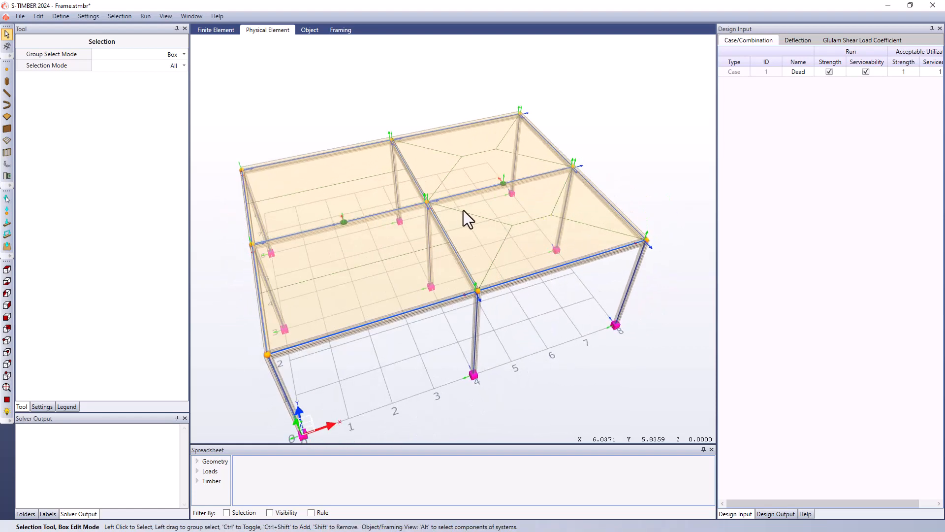
pyautogui.keyDown('shift'); pyautogui.moveTo(471, 262); pyautogui.dragTo(492, 254, button='middle'); pyautogui.keyUp('shift')
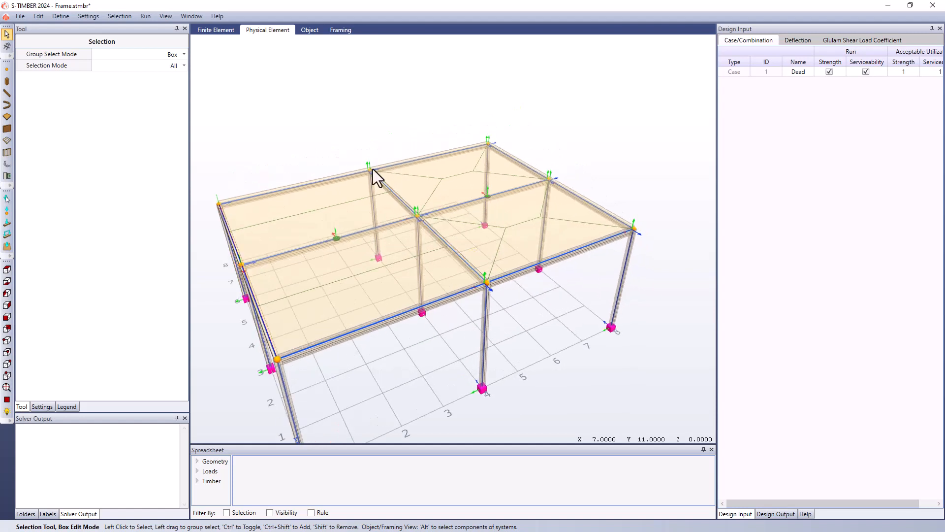
pyautogui.click(230, 32)
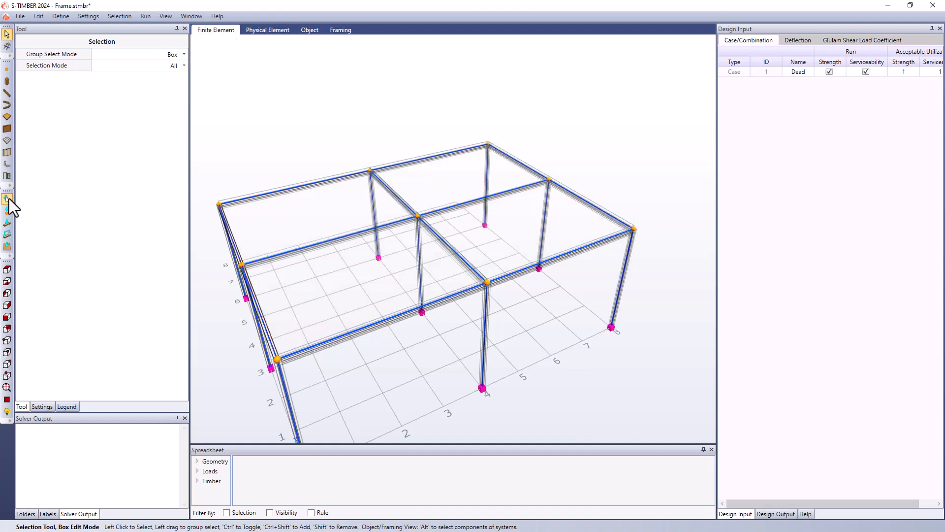
pyautogui.click(8, 199)
pyautogui.keyDown('shift'); pyautogui.moveTo(194, 230); pyautogui.dragTo(267, 249, button='middle'); pyautogui.keyUp('shift')
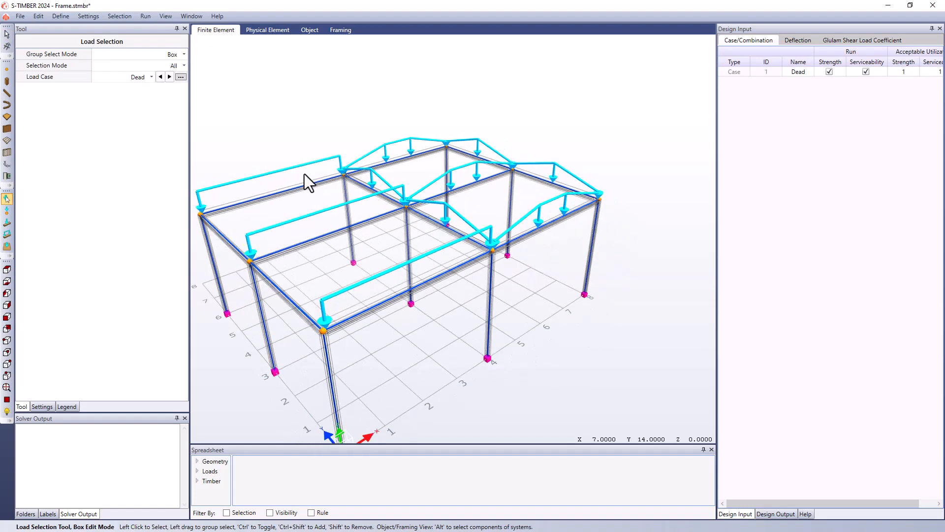
pyautogui.keyDown('shift'); pyautogui.moveTo(304, 173); pyautogui.dragTo(258, 213, button='middle'); pyautogui.keyUp('shift')
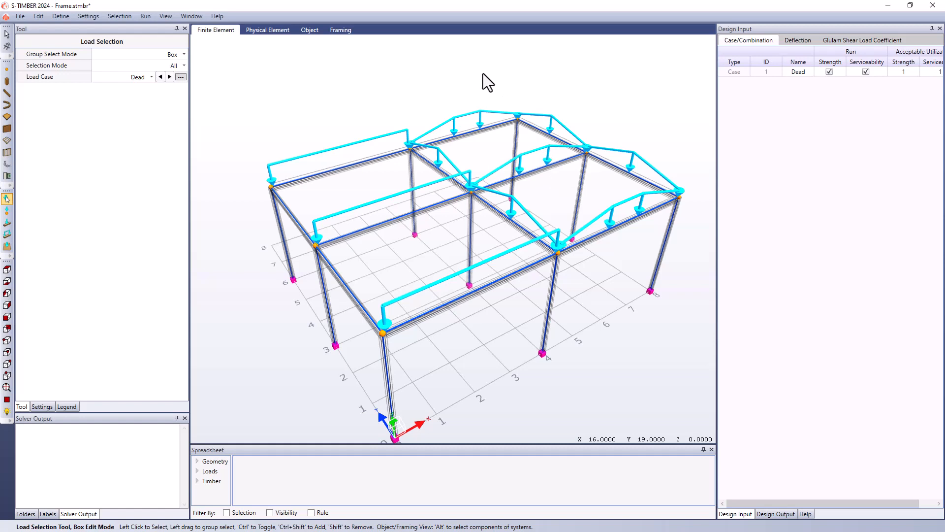
# Step: Show the frame as physical objects without loads and inspect the material and section of the corner column at the origin
pyautogui.click(315, 30)
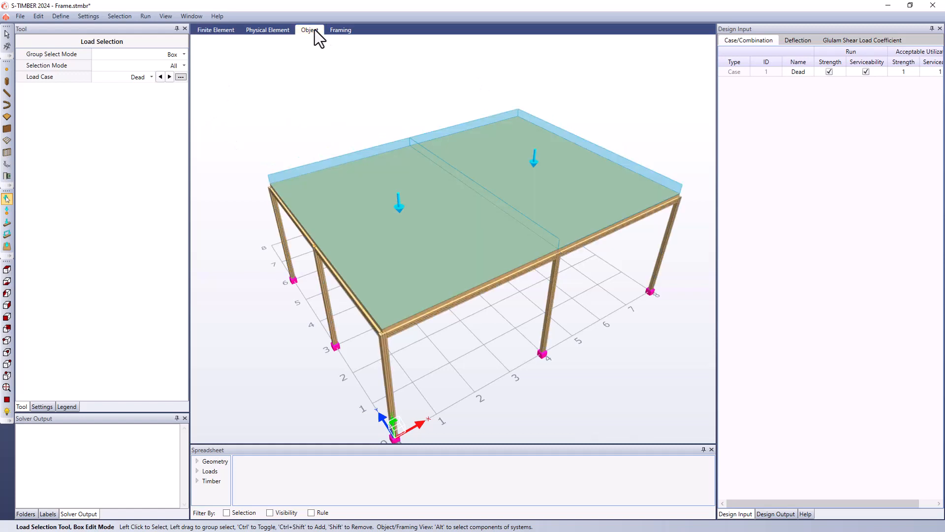
pyautogui.click(7, 35)
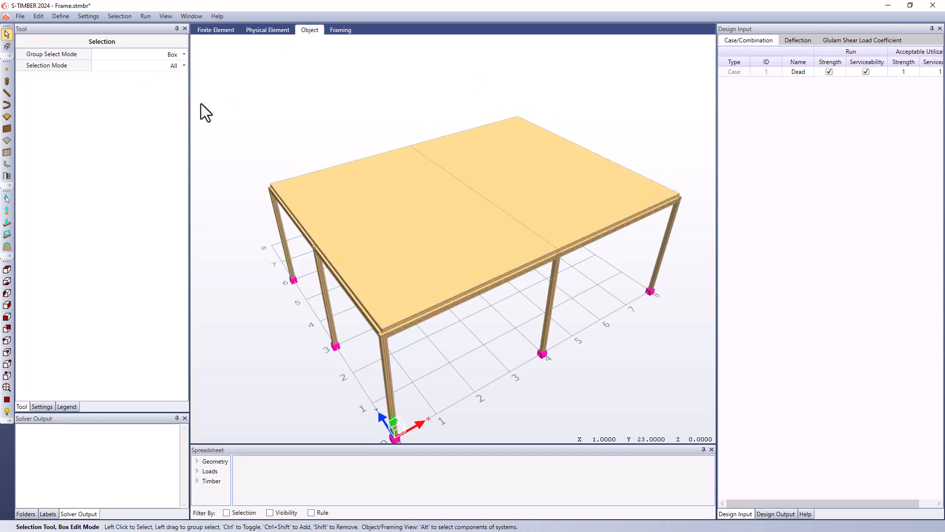
pyautogui.moveTo(339, 213); pyautogui.dragTo(326, 189, button='middle')
pyautogui.moveTo(325, 189); pyautogui.dragTo(338, 227, button='right')
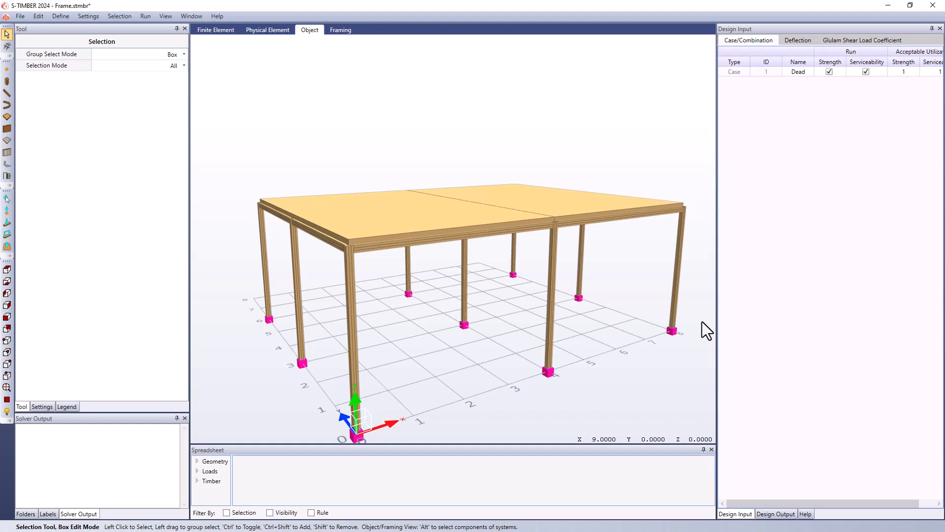
pyautogui.click(352, 299)
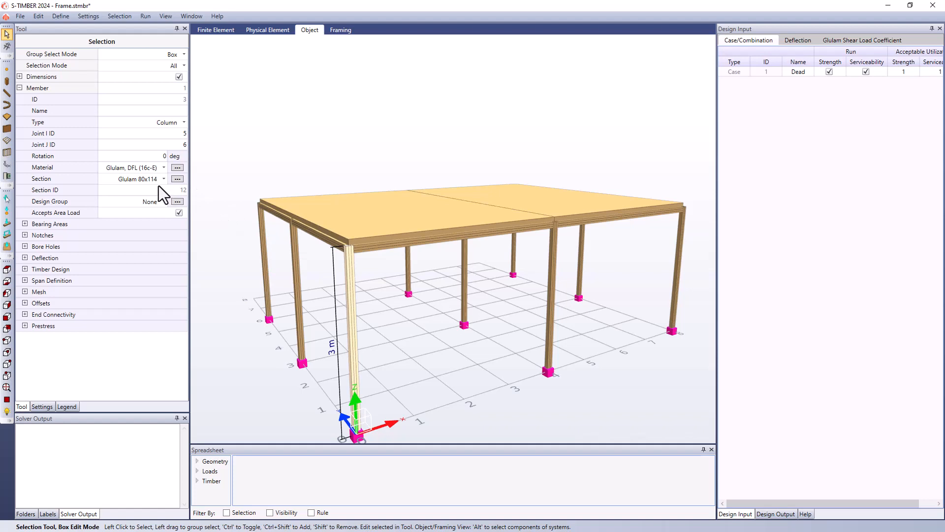
pyautogui.click(248, 172)
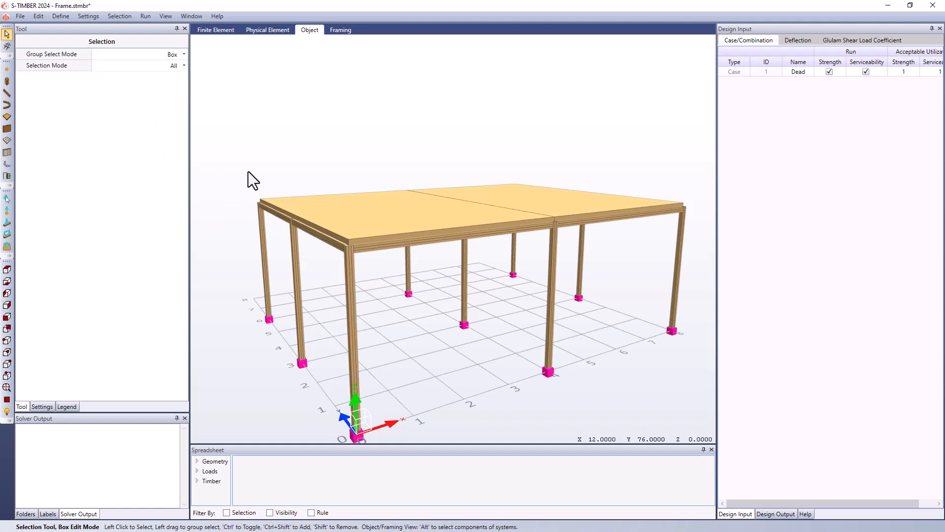
# Step: Add a design group named Column with member type Column
pyautogui.click(63, 16)
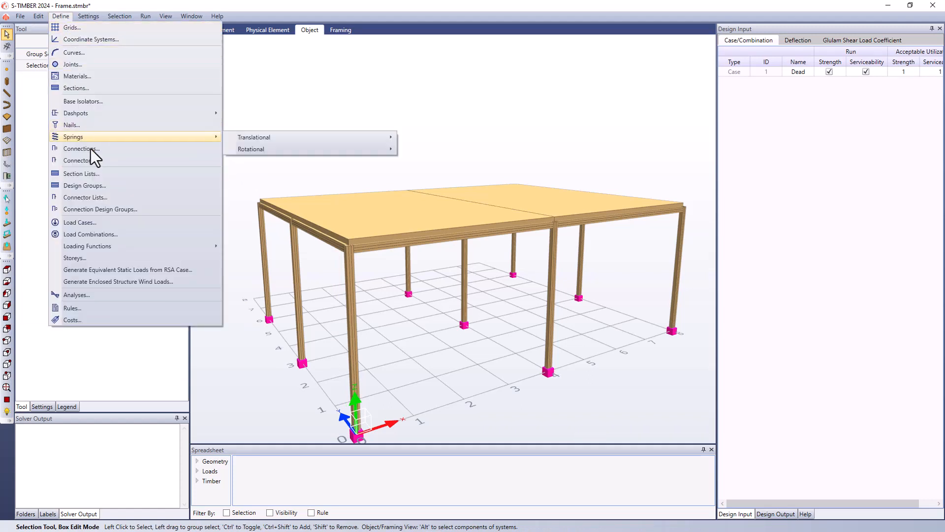
pyautogui.click(91, 187)
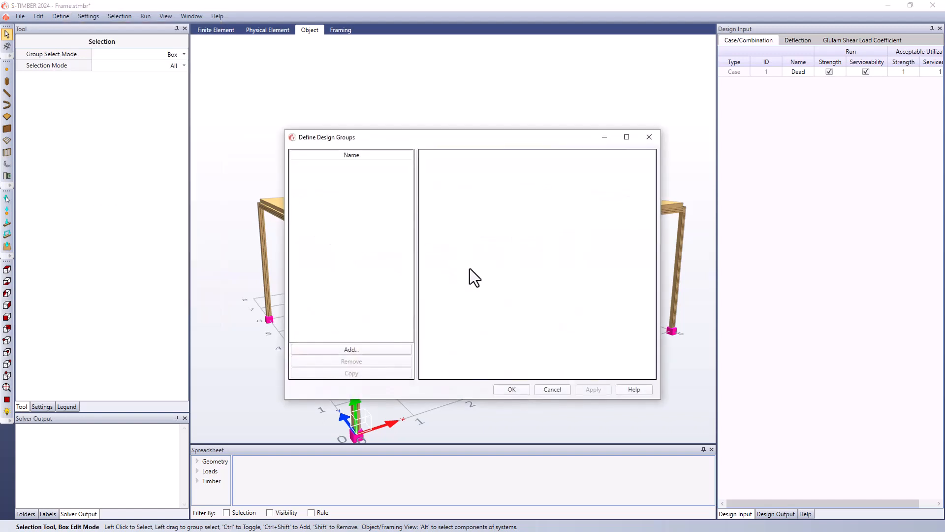
pyautogui.click(350, 349)
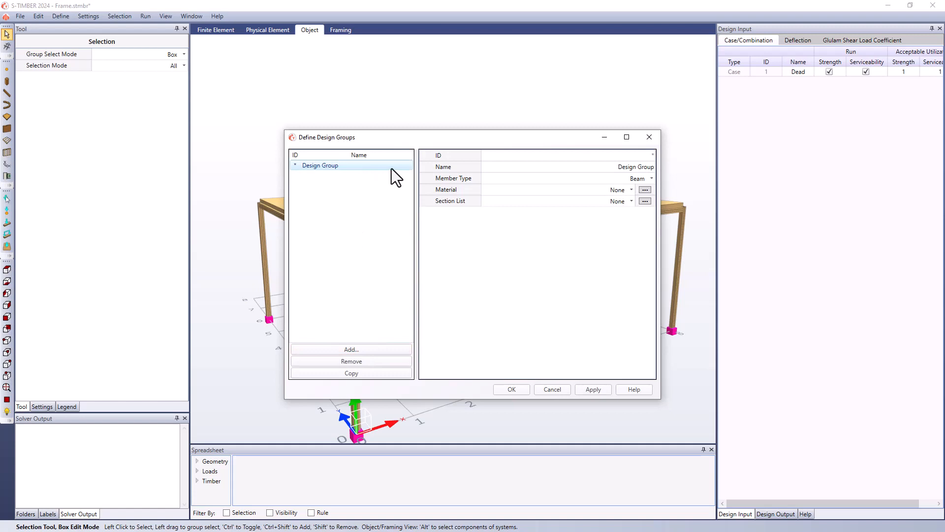
pyautogui.click(544, 167)
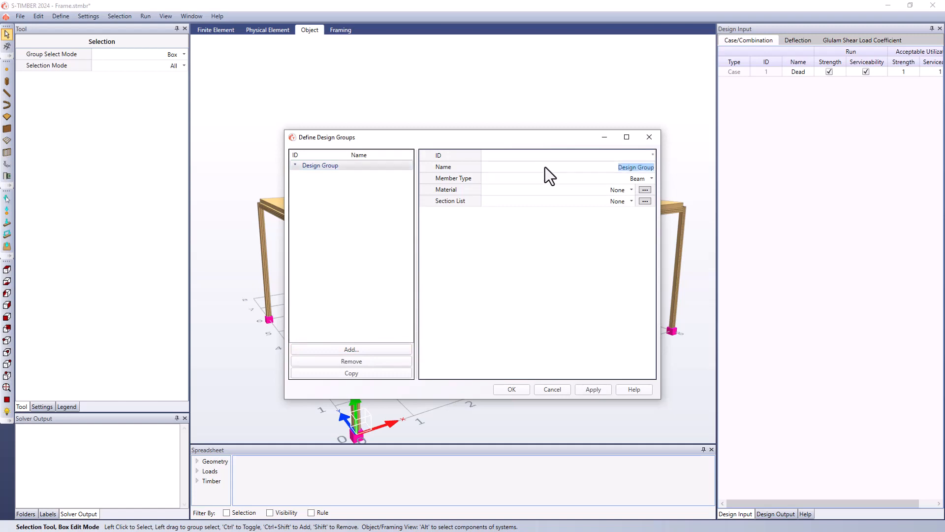
pyautogui.write('Column')
pyautogui.click(647, 178)
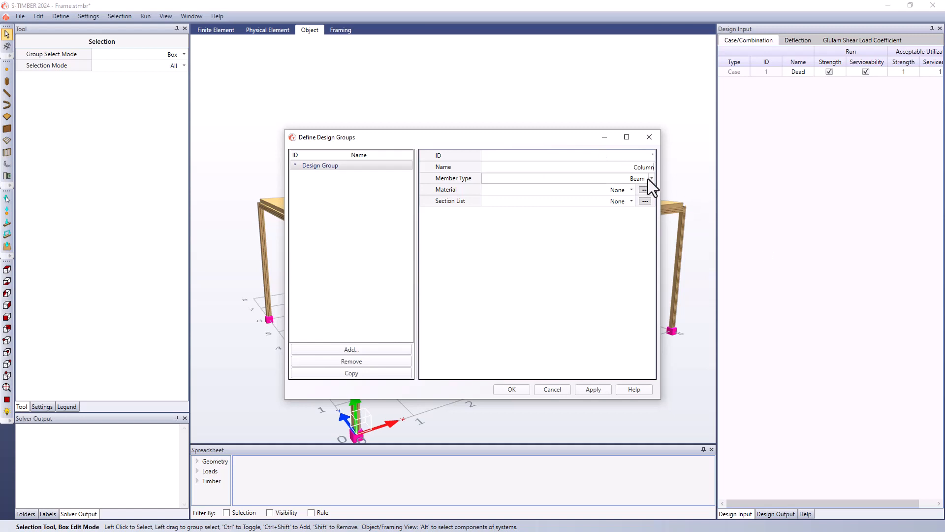
pyautogui.click(652, 180)
pyautogui.click(649, 199)
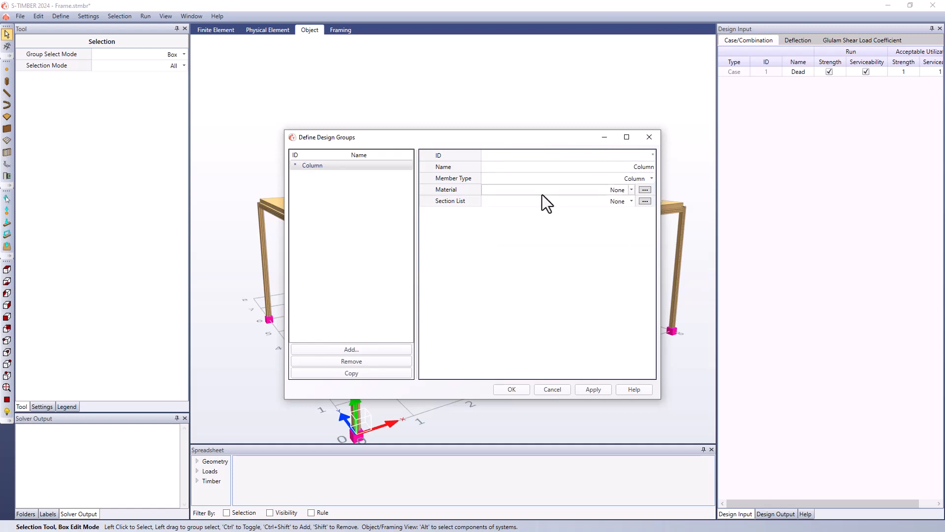
# Step: Assign the Glulam, DFL (16c-E) material and the Column Section List to the Column design group
pyautogui.click(630, 189)
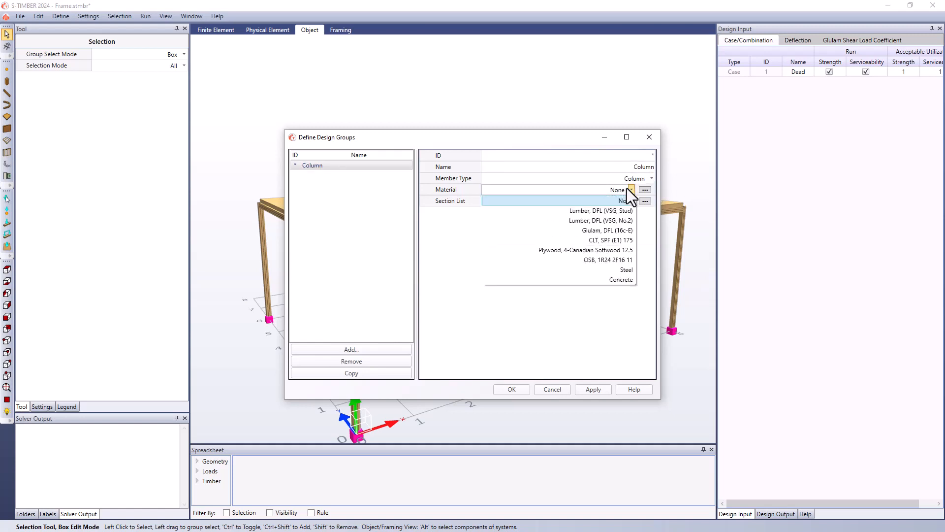
pyautogui.click(611, 231)
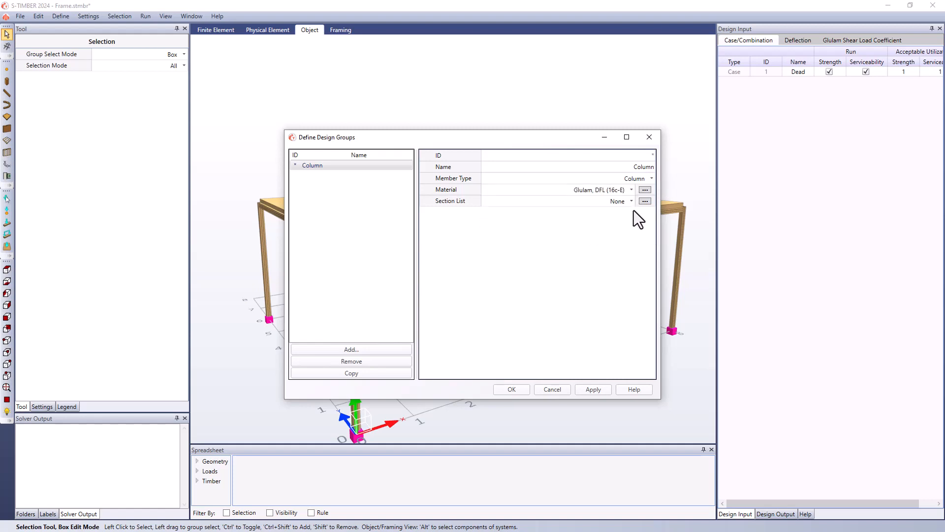
pyautogui.click(632, 202)
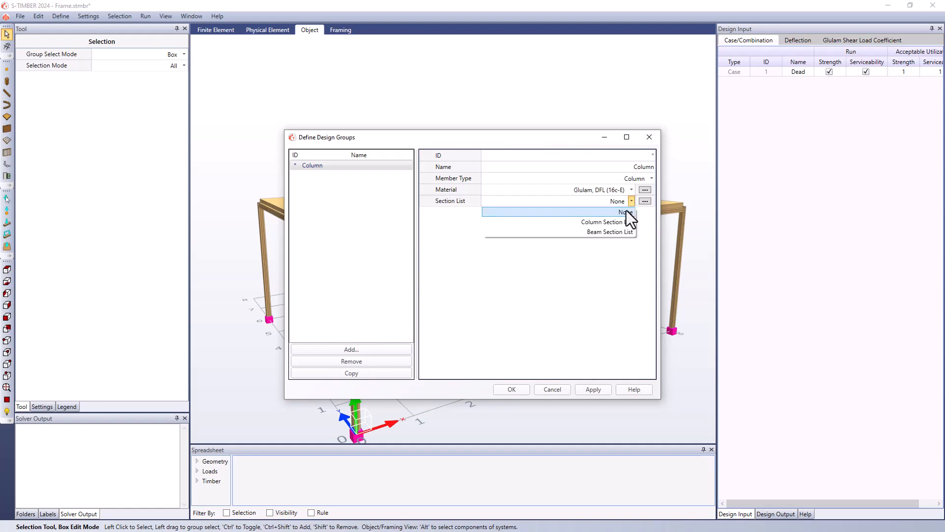
pyautogui.click(622, 222)
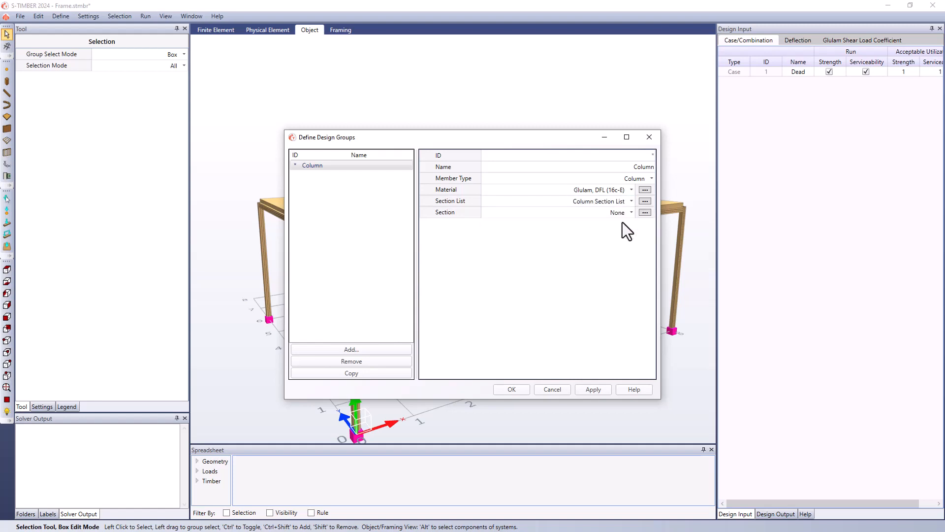
# Step: Review the timber sections in the Column Section List and the Glulam wood option, leaving the section lists unchanged
pyautogui.click(645, 201)
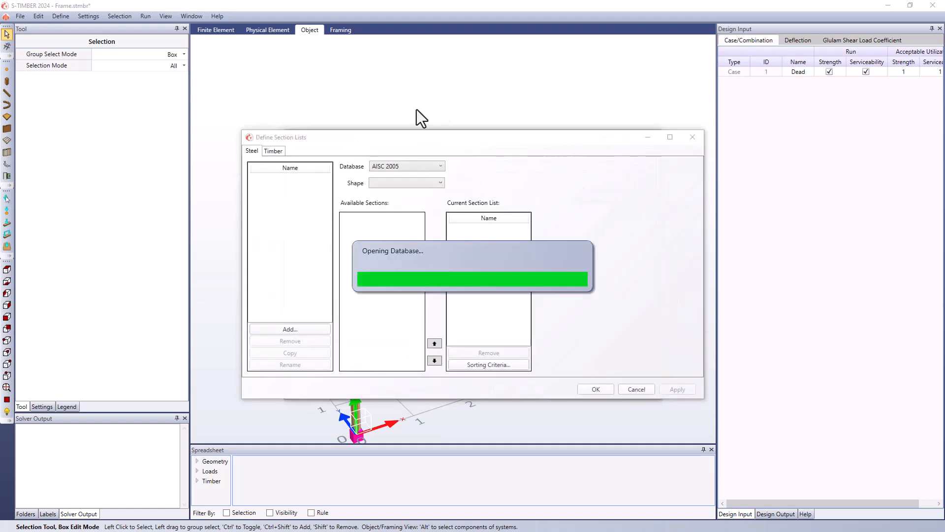
pyautogui.click(275, 152)
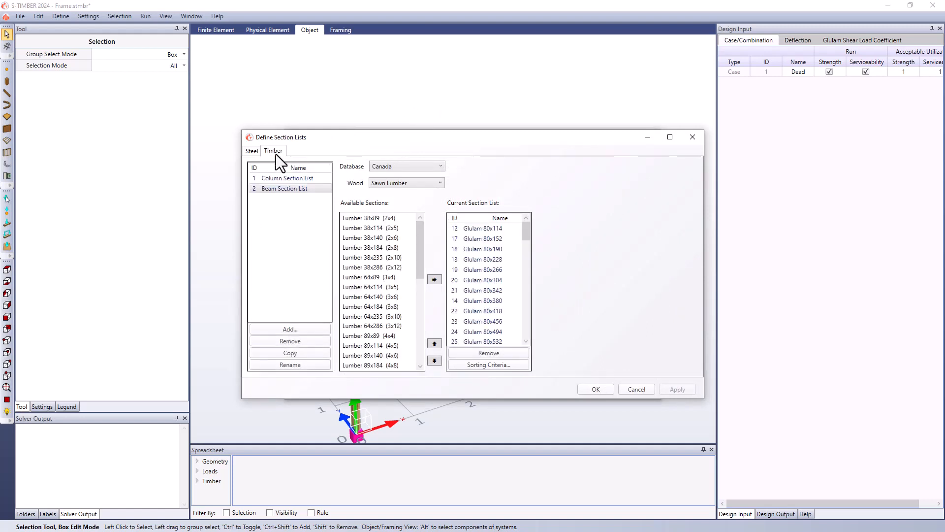
pyautogui.click(293, 181)
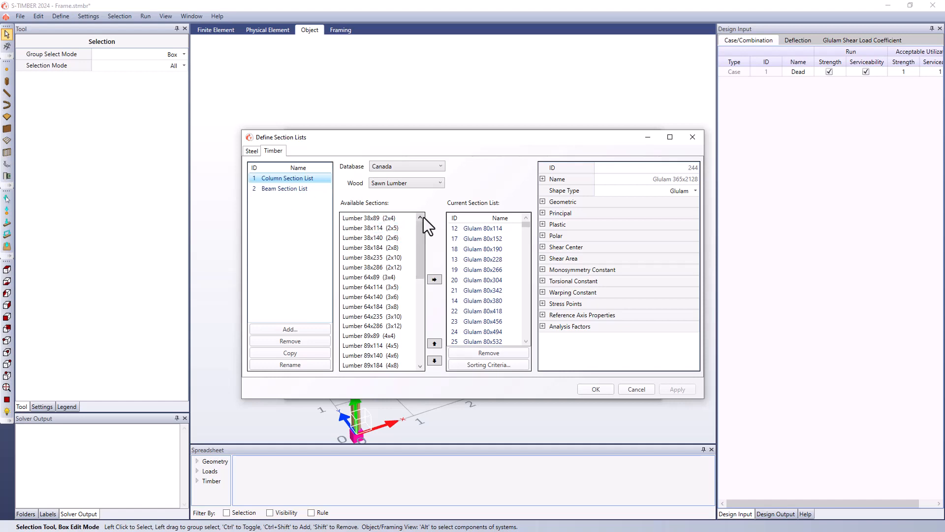
pyautogui.click(418, 183)
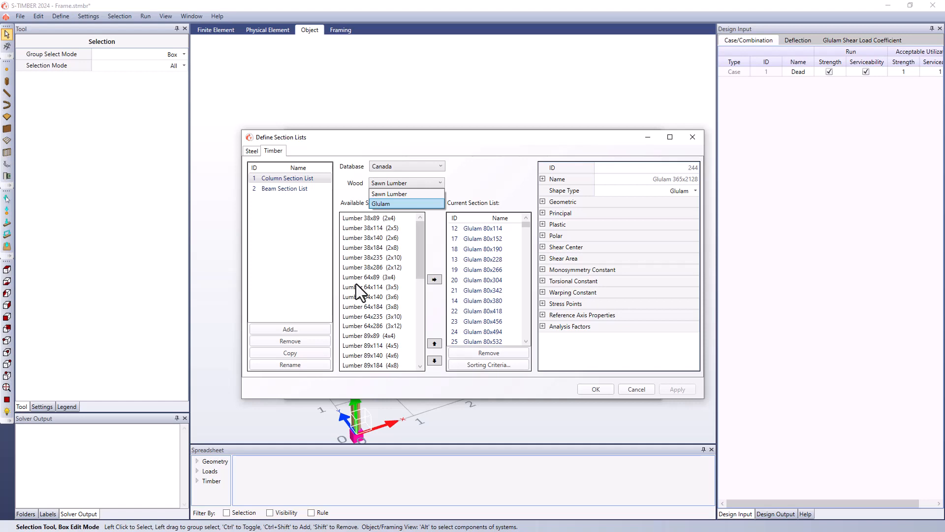
pyautogui.press('Return')
pyautogui.click(645, 394)
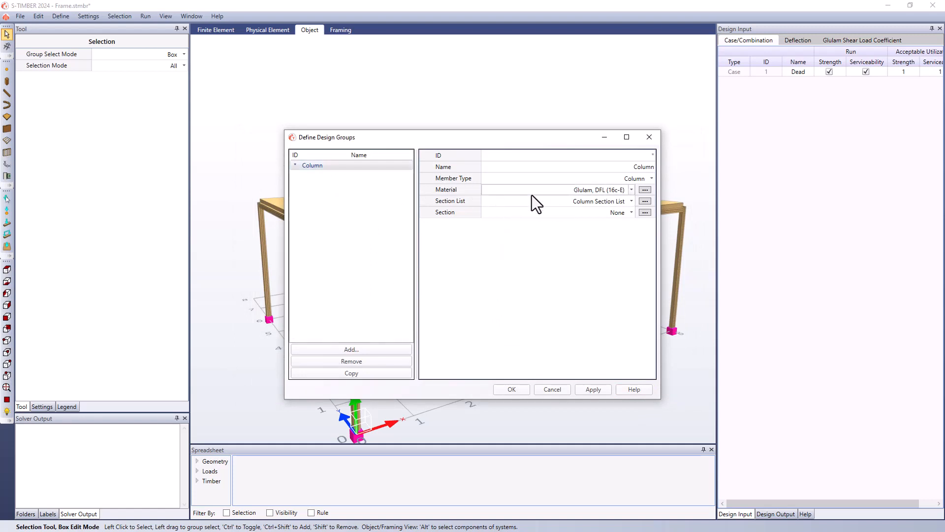
# Step: Set the Column design group's section to Glulam 80x114 and apply the group
pyautogui.click(630, 213)
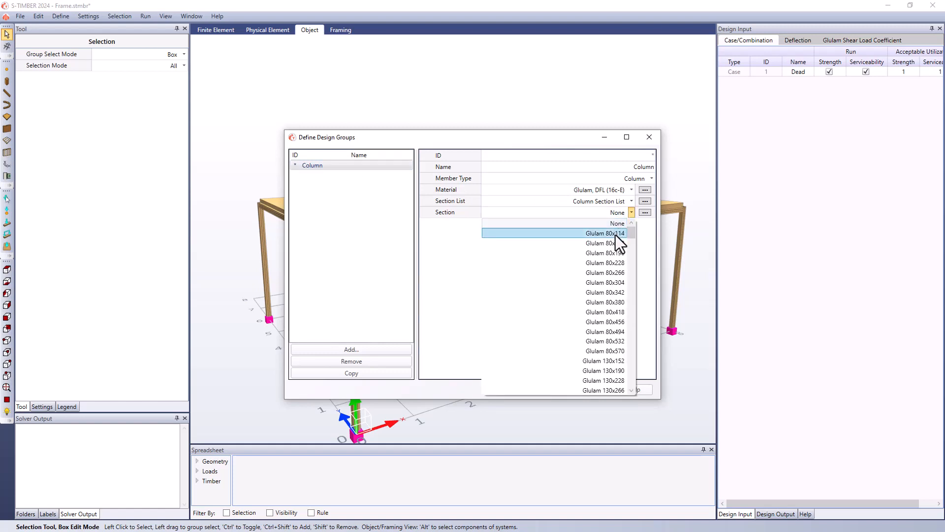
pyautogui.click(615, 235)
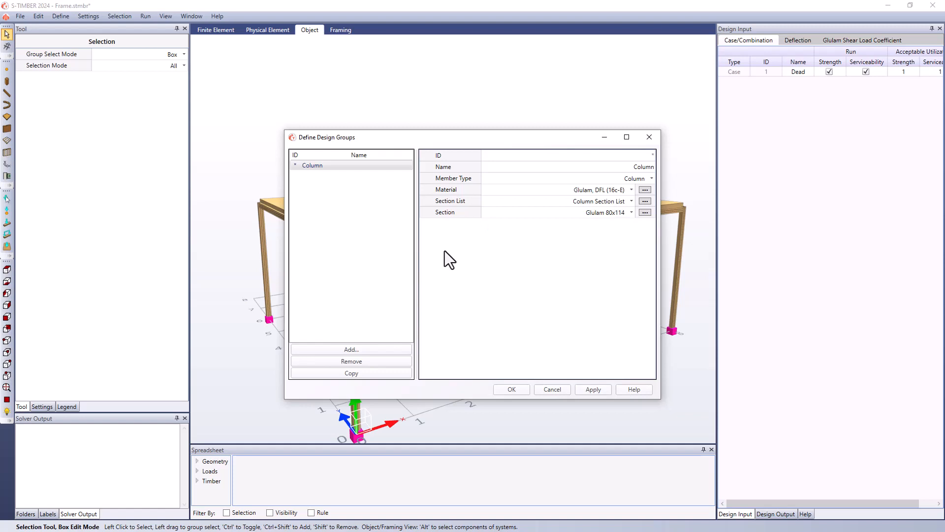
pyautogui.click(592, 388)
# Step: Add a beam design group named X-Direction Beams with the Glulam, DFL (16c-E) material
pyautogui.click(368, 349)
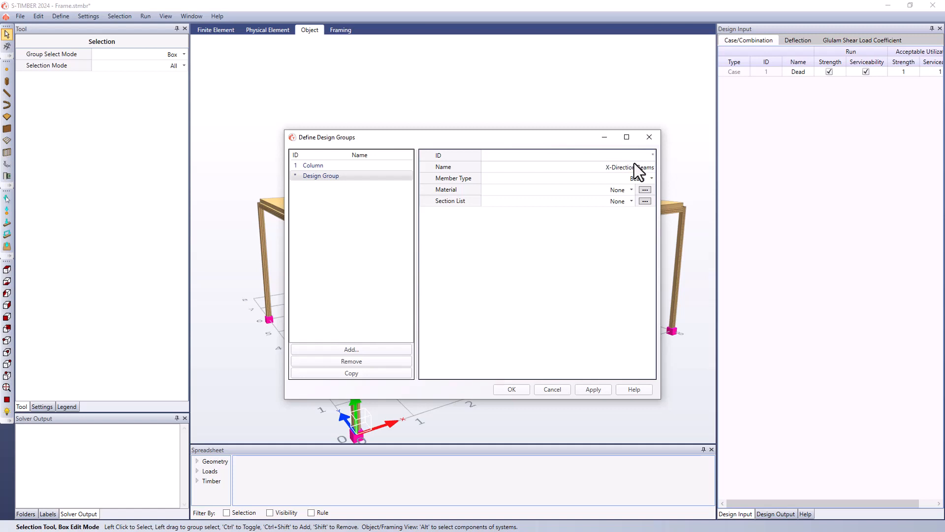
pyautogui.click(631, 191)
pyautogui.click(631, 190)
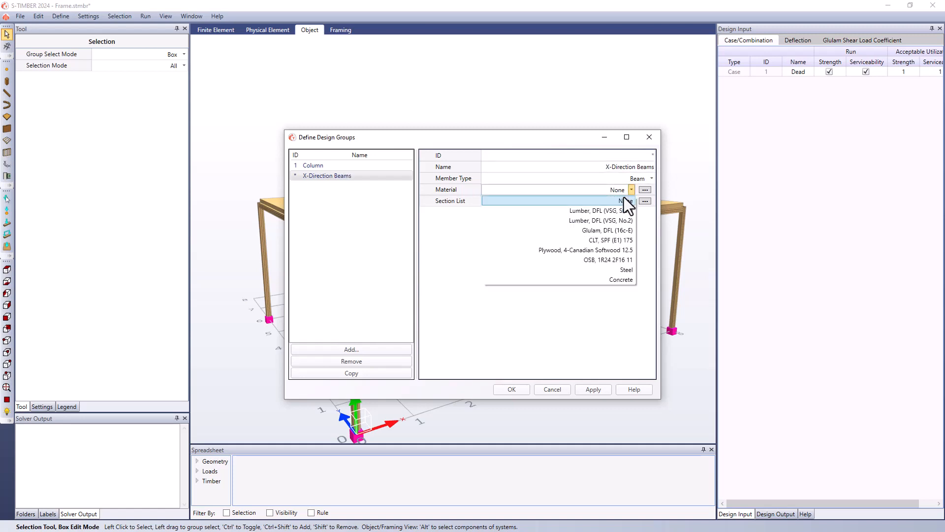
pyautogui.click(610, 233)
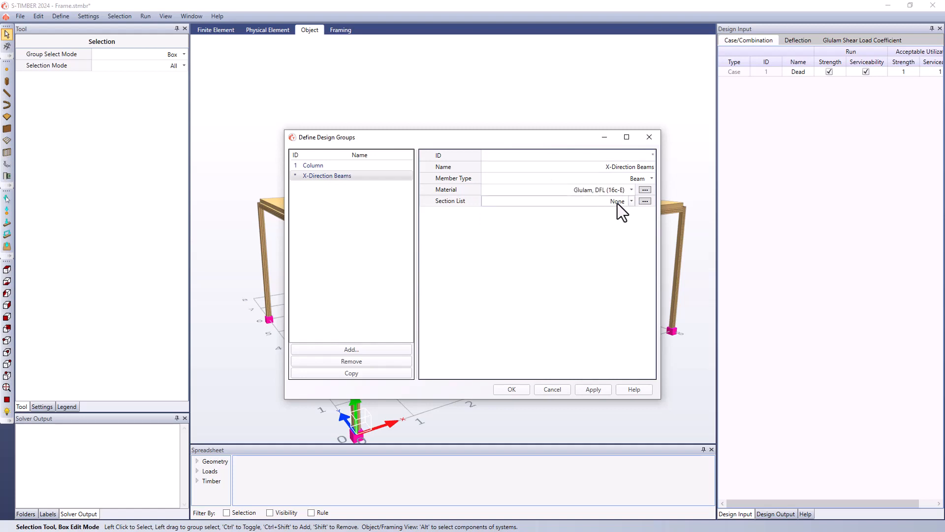
# Step: Assign the Beam Section List and section Glulam 80x114 to the X-Direction Beams group and apply it
pyautogui.click(629, 202)
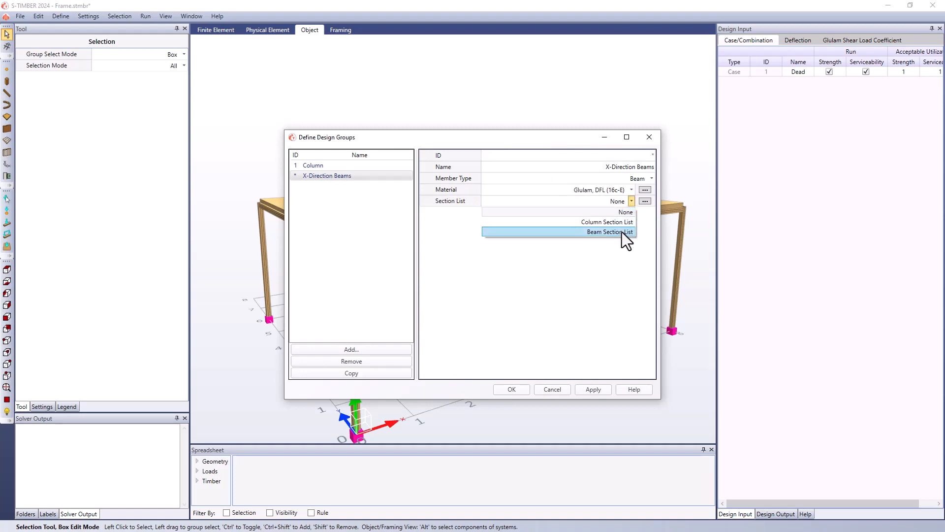
pyautogui.click(622, 232)
pyautogui.click(632, 213)
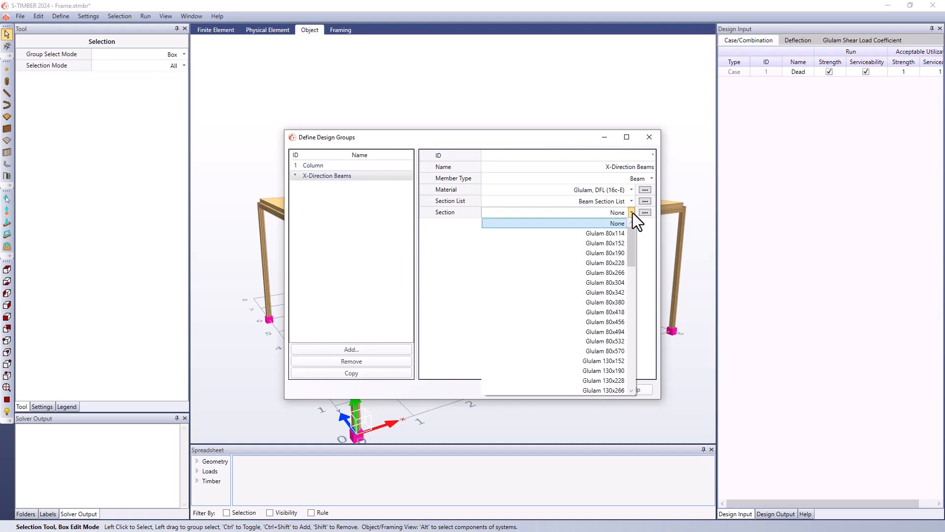
pyautogui.click(617, 233)
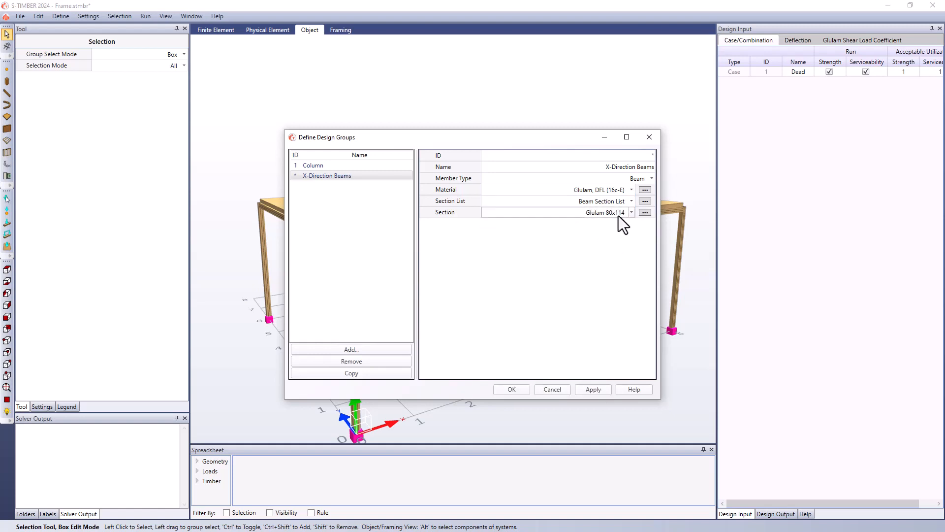
pyautogui.click(602, 386)
# Step: Add a beam design group named Y-Direction Beams with the Glulam, DFL (16c-E) material
pyautogui.click(394, 349)
pyautogui.click(618, 167)
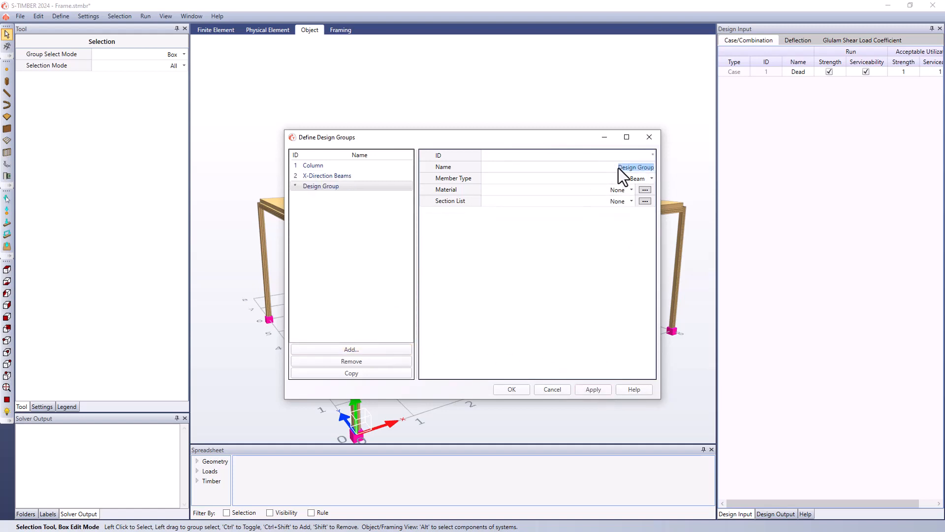
pyautogui.write('Y-Direction Beams')
pyautogui.click(628, 191)
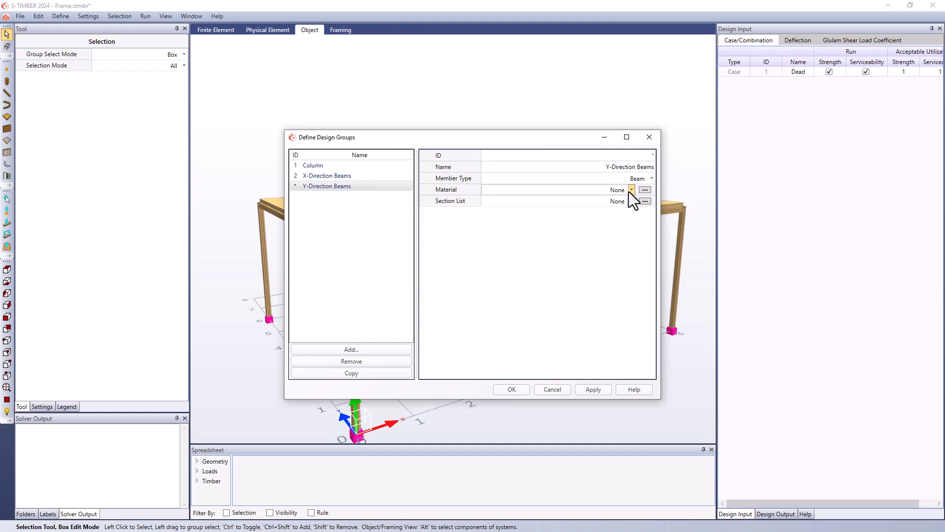
pyautogui.click(607, 230)
# Step: Assign the Beam Section List and a section from it to the Y-Direction Beams group, and save the design groups
pyautogui.click(631, 202)
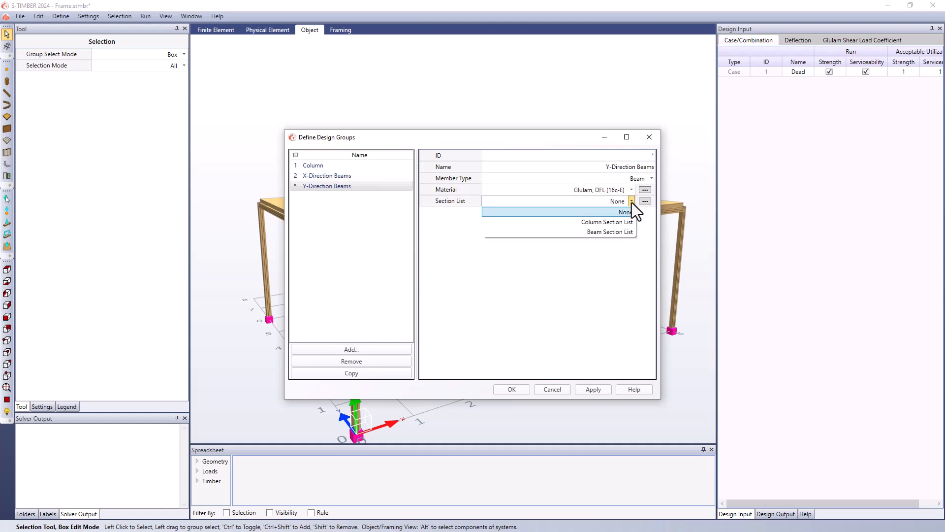
pyautogui.click(622, 232)
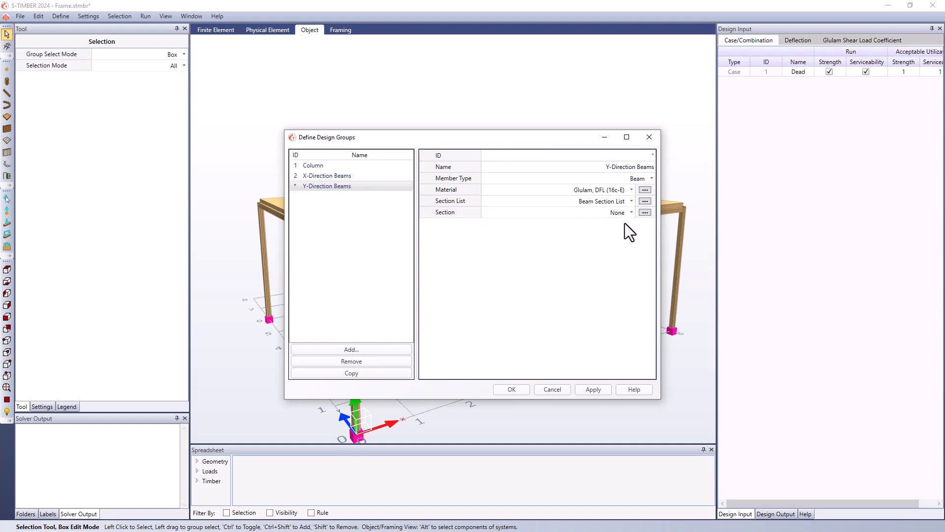
pyautogui.click(630, 213)
pyautogui.click(622, 233)
pyautogui.click(589, 388)
pyautogui.click(512, 389)
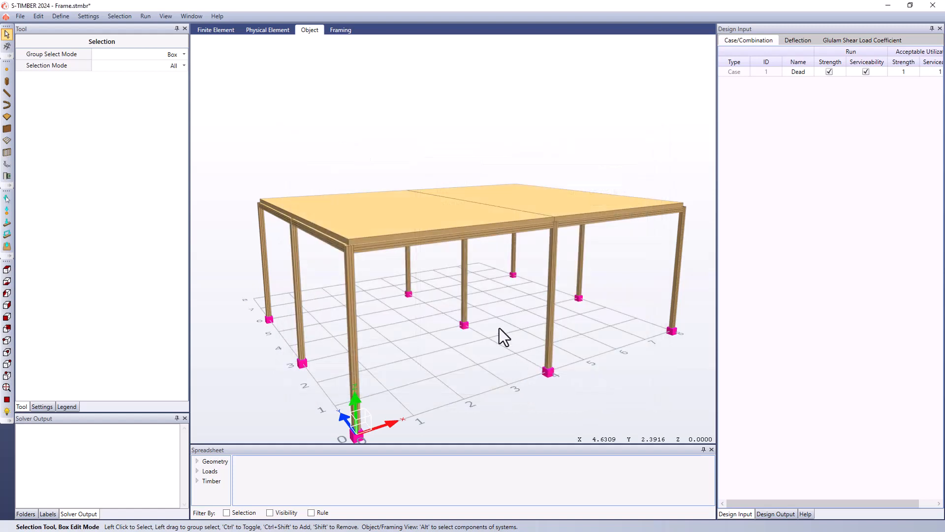
# Step: In the Framing view, select all nine columns of the frame and assign them to the Column design group
pyautogui.click(347, 31)
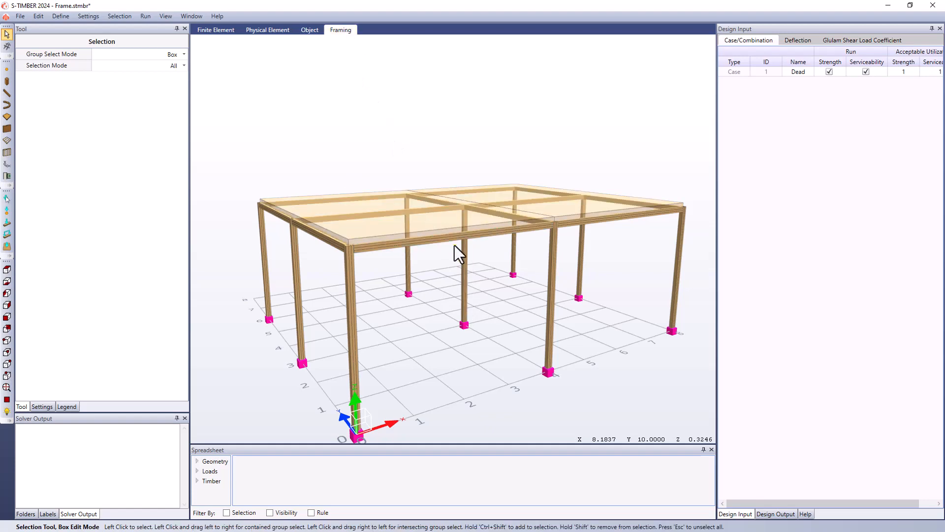
pyautogui.moveTo(454, 245); pyautogui.dragTo(490, 341, button='middle')
pyautogui.scroll(-5, 490, 255)
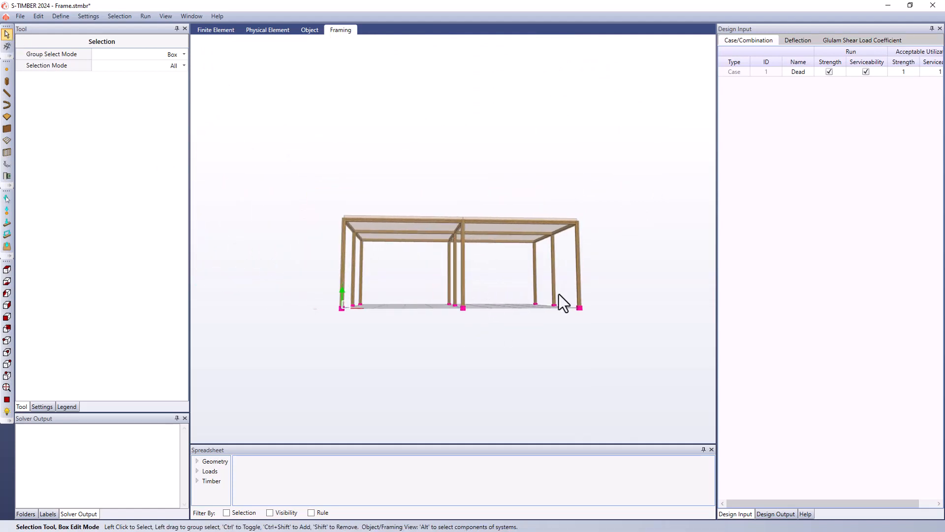
pyautogui.moveTo(635, 359); pyautogui.dragTo(317, 263)
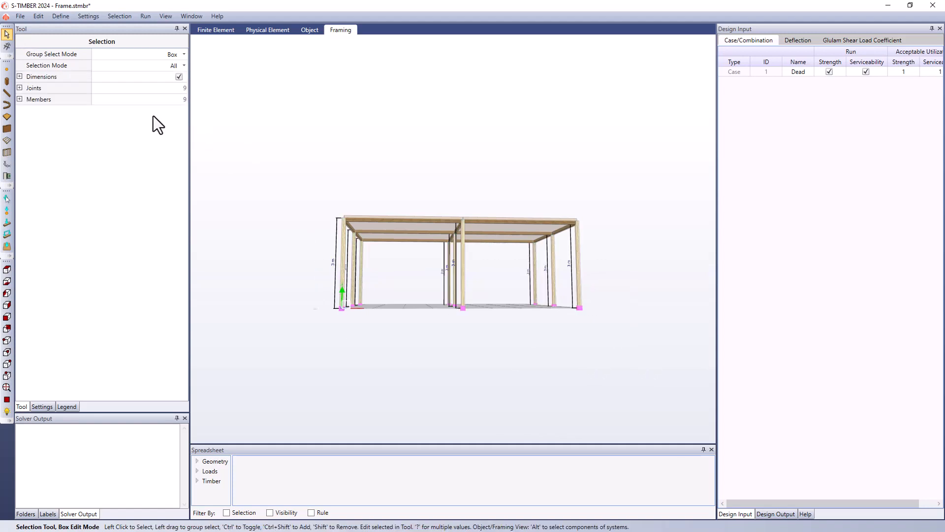
pyautogui.click(20, 99)
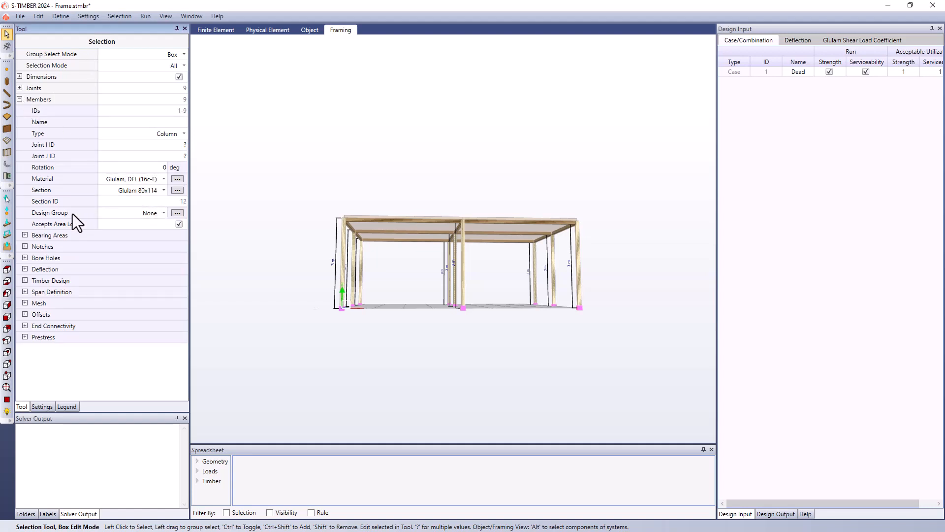
pyautogui.click(158, 212)
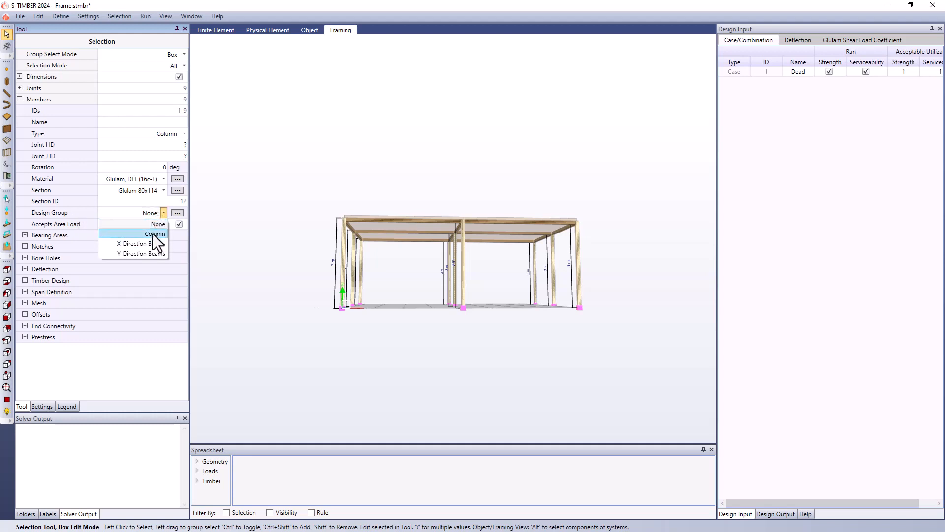
pyautogui.click(153, 234)
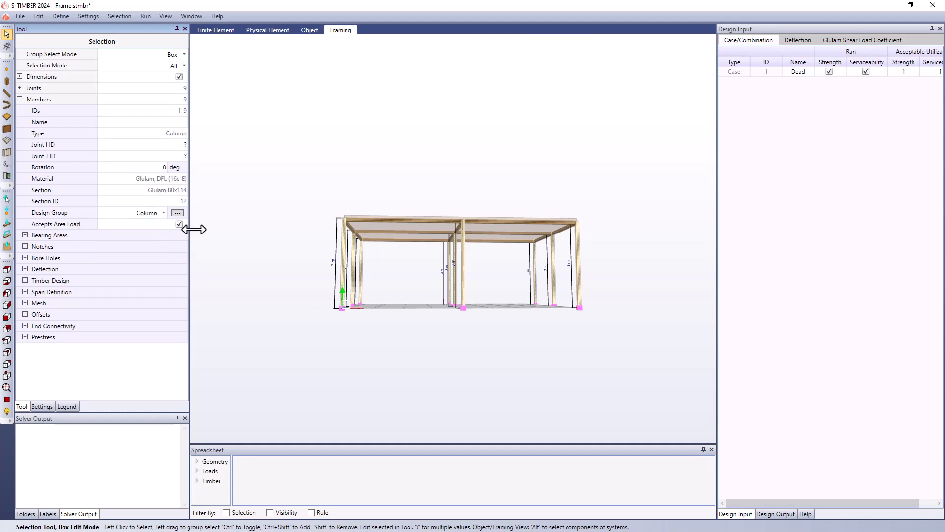
pyautogui.click(279, 237)
# Step: Select the six beams running in the X direction and assign them to the X-Direction Beams design group
pyautogui.moveTo(298, 238); pyautogui.dragTo(335, 276, button='middle')
pyautogui.moveTo(482, 320); pyautogui.dragTo(464, 238, button='middle')
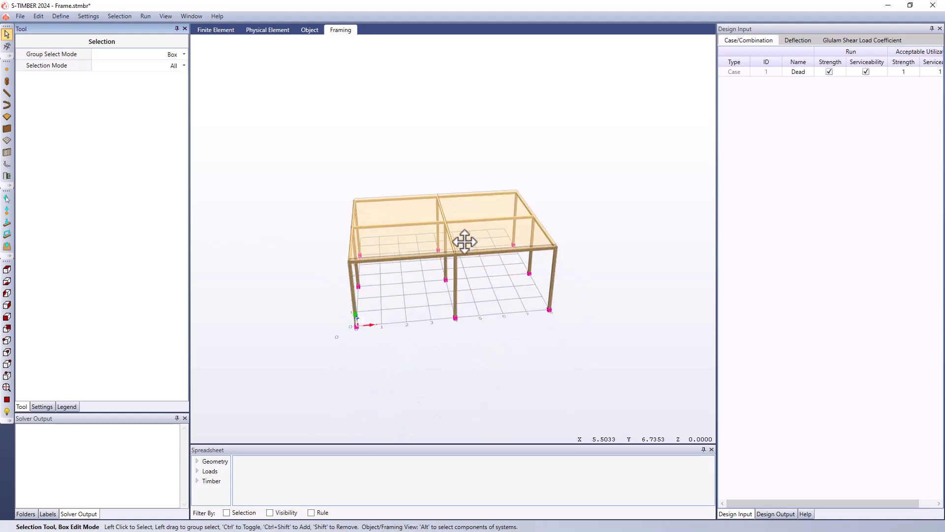
pyautogui.click(433, 257)
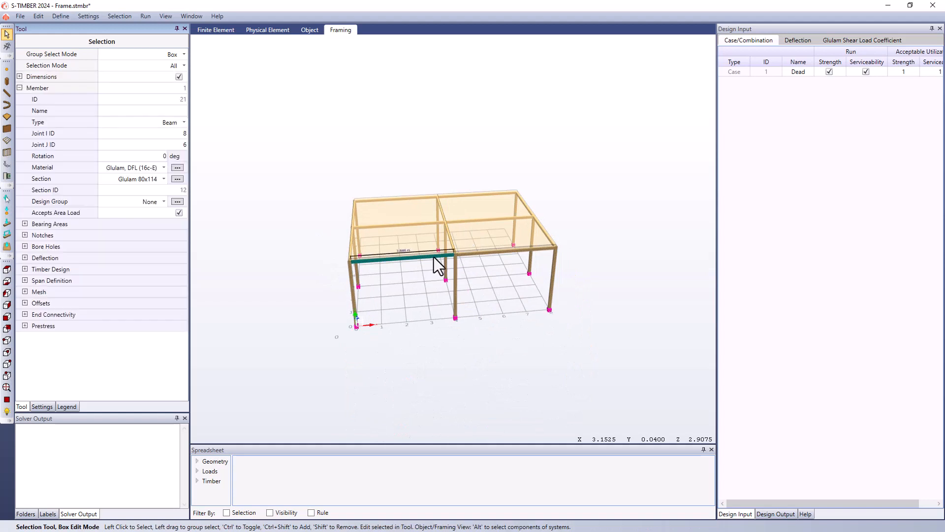
pyautogui.keyDown('ctrl'); pyautogui.click(481, 254); pyautogui.keyUp('ctrl')
pyautogui.keyDown('ctrl'); pyautogui.click(475, 219); pyautogui.keyUp('ctrl')
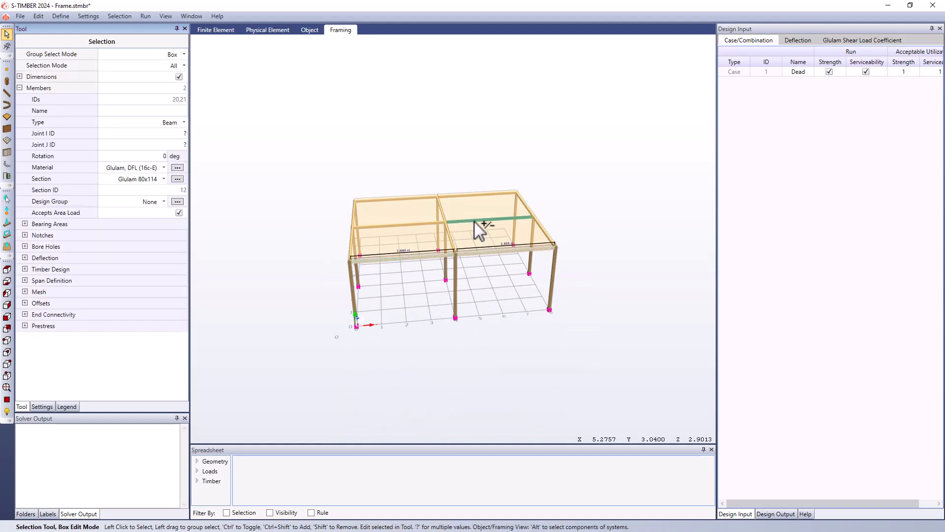
pyautogui.keyDown('ctrl'); pyautogui.click(410, 225); pyautogui.keyUp('ctrl')
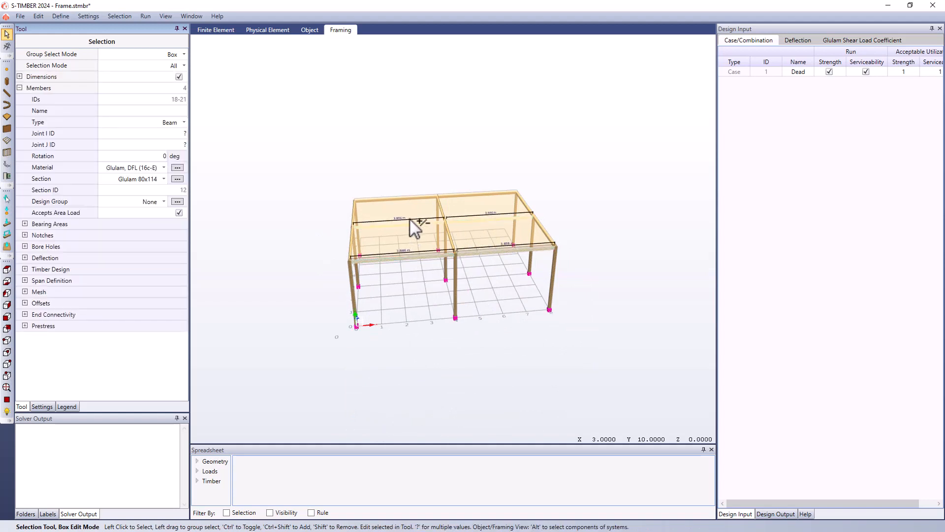
pyautogui.keyDown('ctrl'); pyautogui.click(413, 197); pyautogui.keyUp('ctrl')
pyautogui.keyDown('ctrl'); pyautogui.click(452, 194); pyautogui.keyUp('ctrl')
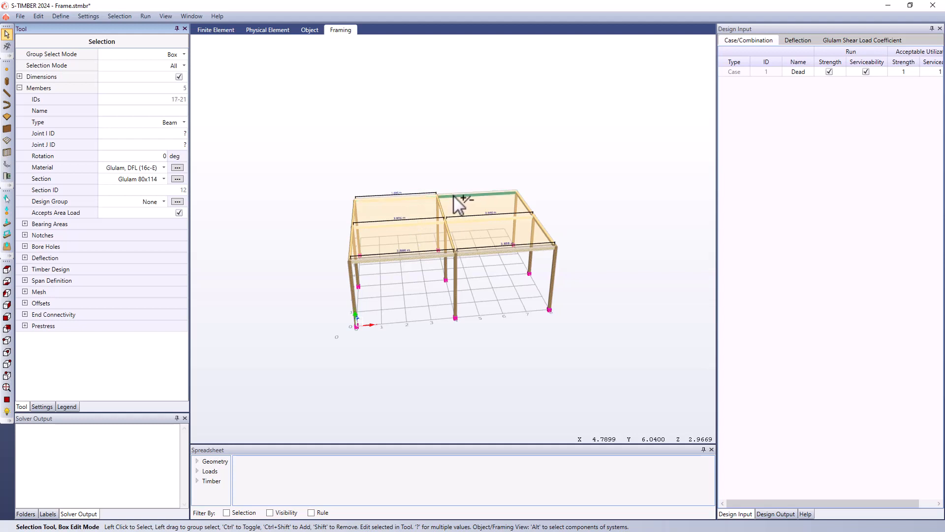
pyautogui.click(164, 201)
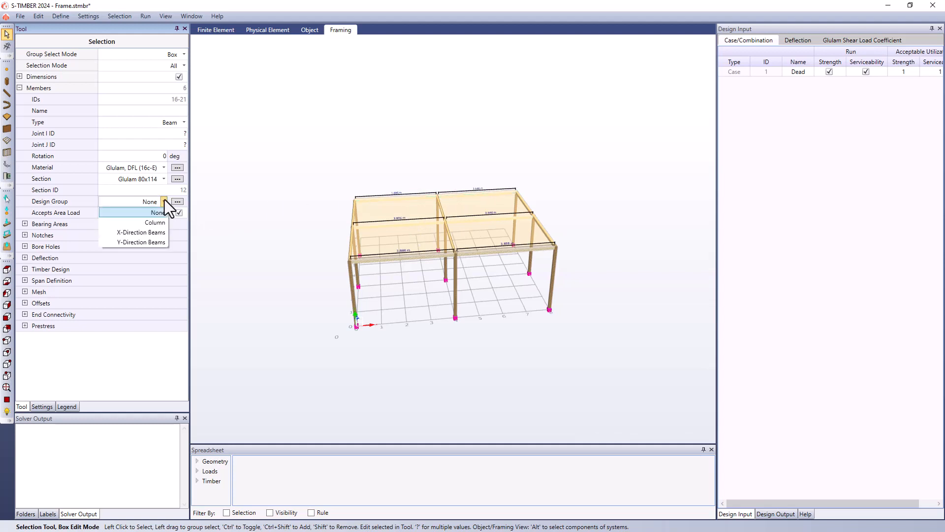
pyautogui.click(153, 234)
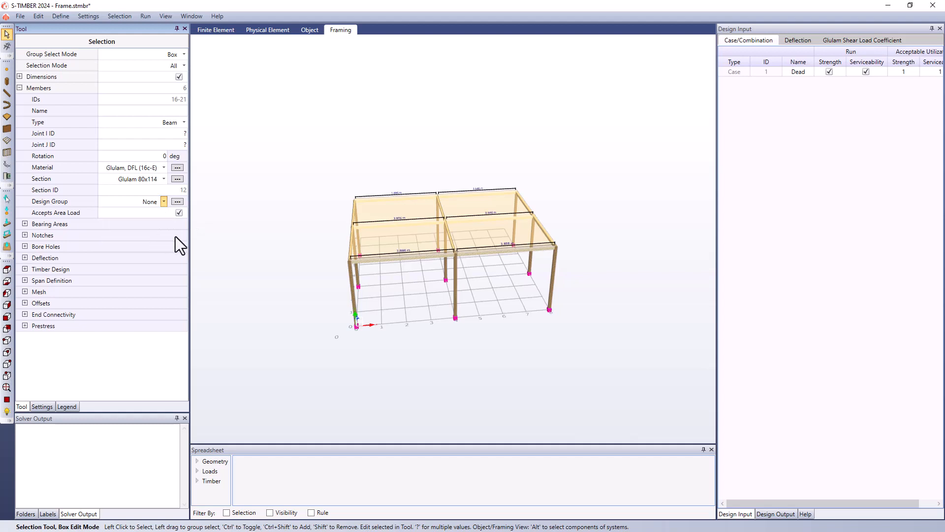
pyautogui.click(297, 222)
# Step: Select the six beams running in the Y direction and assign them to the Y-Direction Beams design group
pyautogui.moveTo(298, 222); pyautogui.dragTo(324, 248, button='middle')
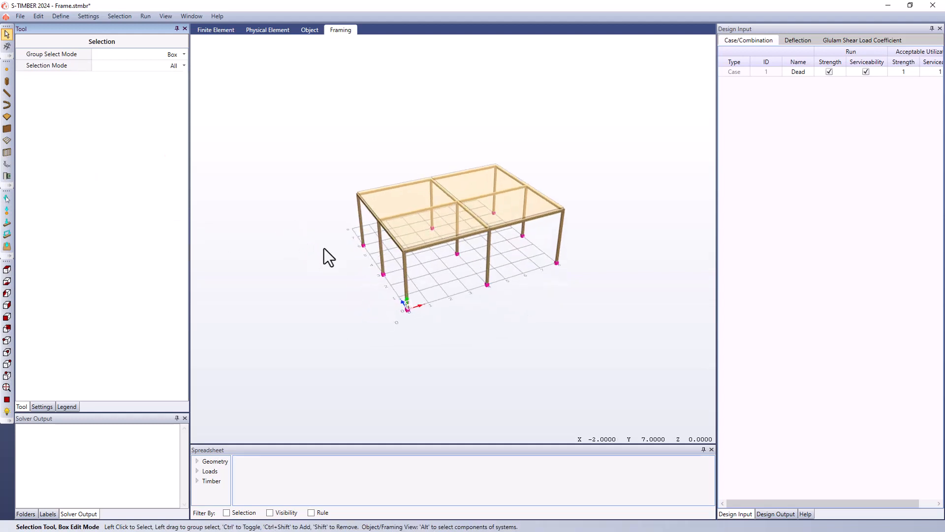
pyautogui.click(372, 212)
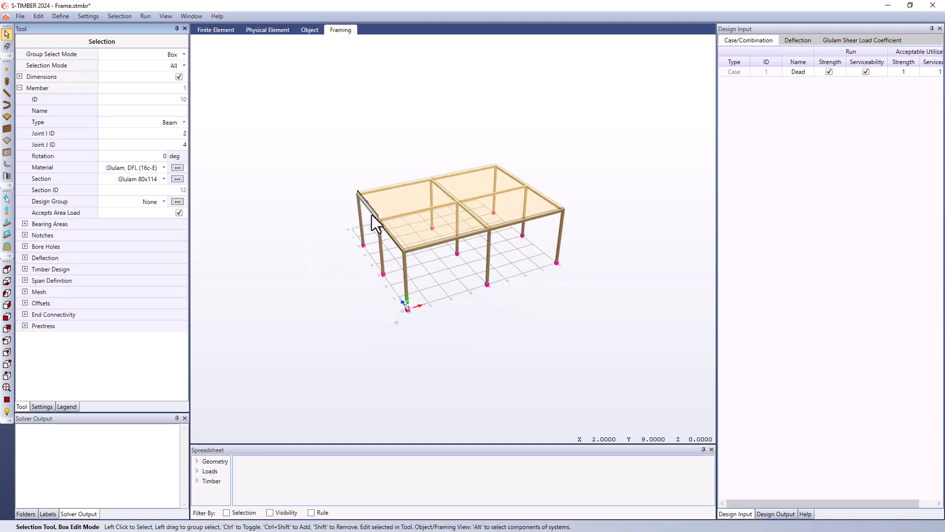
pyautogui.keyDown('ctrl'); pyautogui.click(387, 237); pyautogui.keyUp('ctrl')
pyautogui.keyDown('ctrl'); pyautogui.click(445, 192); pyautogui.keyUp('ctrl')
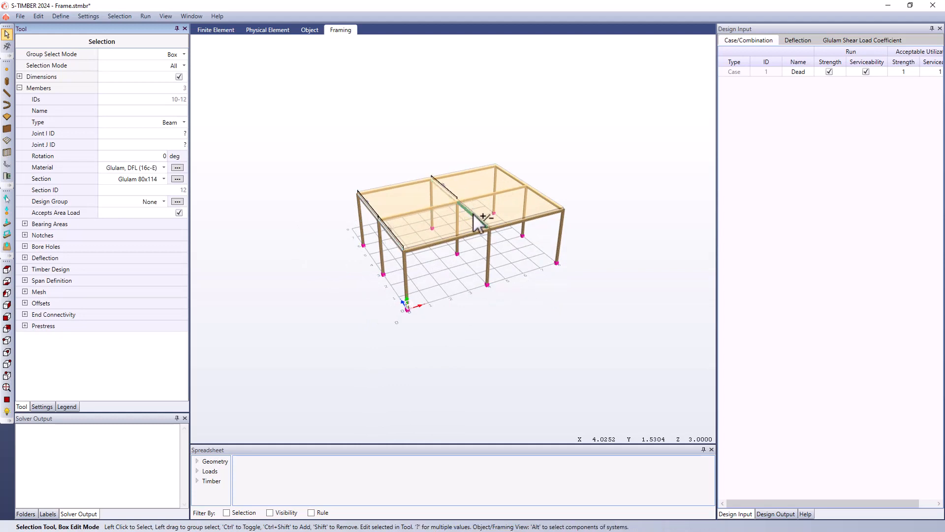
pyautogui.keyDown('ctrl'); pyautogui.click(474, 214); pyautogui.keyUp('ctrl')
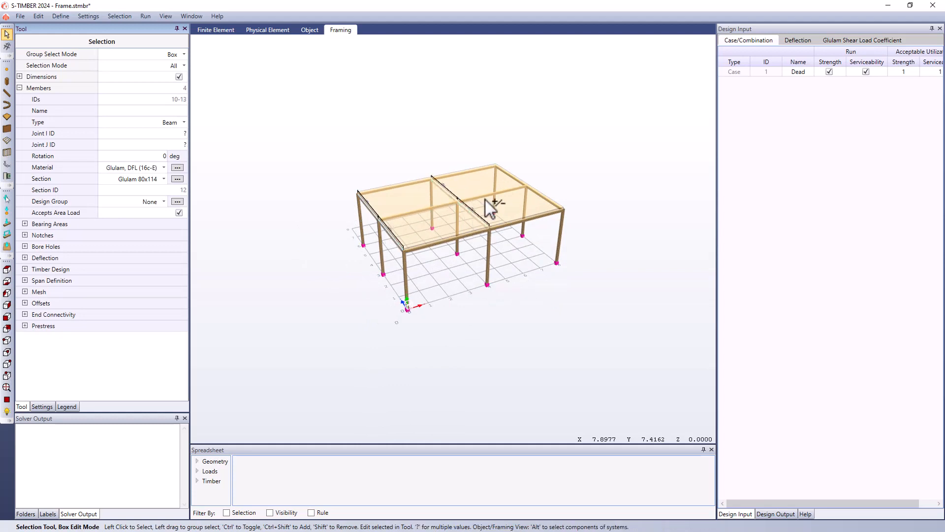
pyautogui.keyDown('ctrl'); pyautogui.click(515, 179); pyautogui.keyUp('ctrl')
pyautogui.keyDown('ctrl'); pyautogui.click(545, 202); pyautogui.keyUp('ctrl')
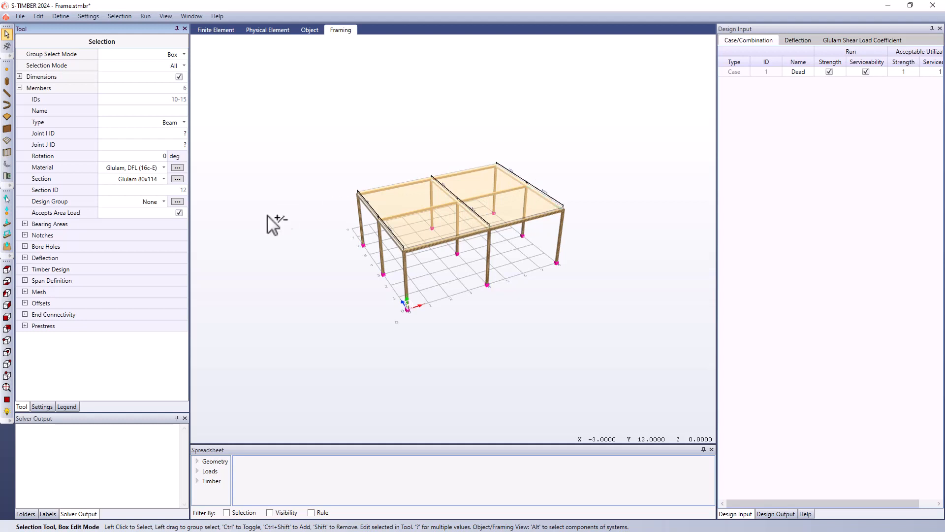
pyautogui.click(164, 201)
pyautogui.click(153, 243)
pyautogui.click(309, 176)
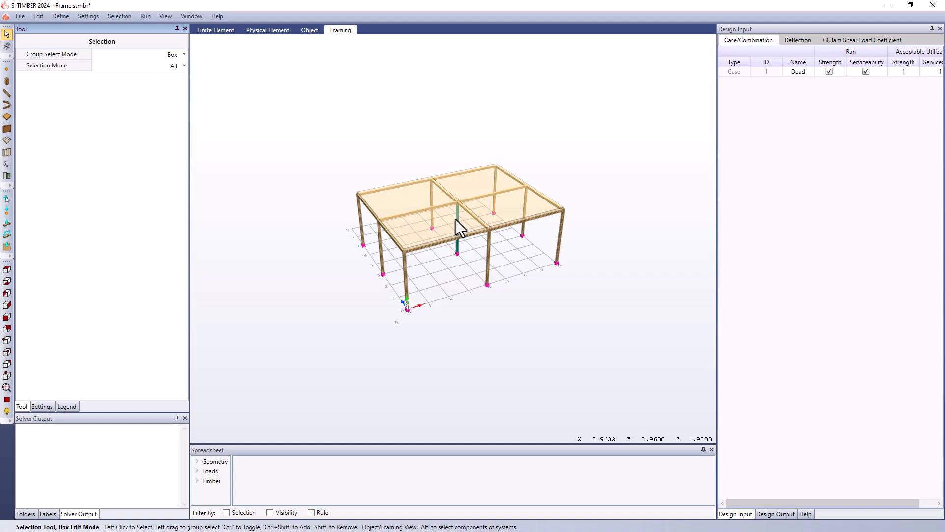
# Step: Save the model and run the code check for the Static - Linear analysis with the integrity check included
pyautogui.scroll(2, 448, 142)
pyautogui.scroll(1, 448, 142)
pyautogui.scroll(1, 537, 312)
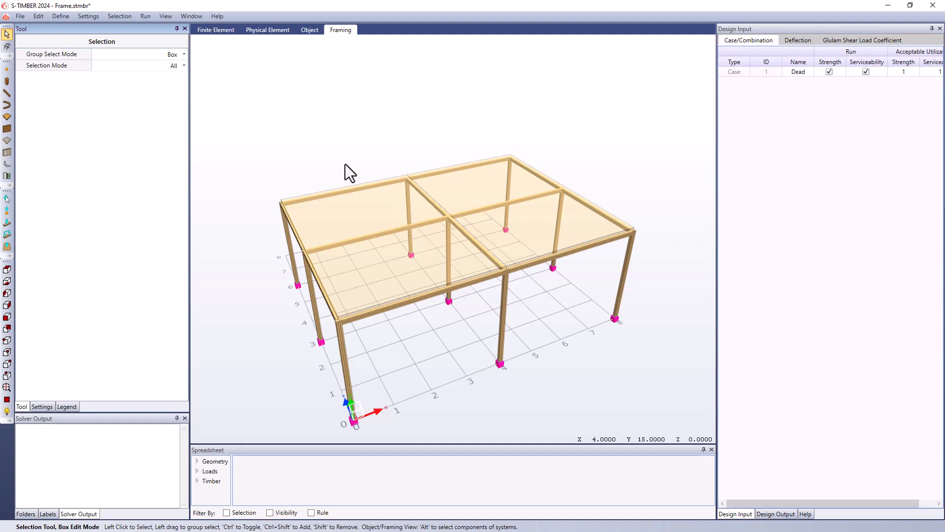
pyautogui.click(145, 17)
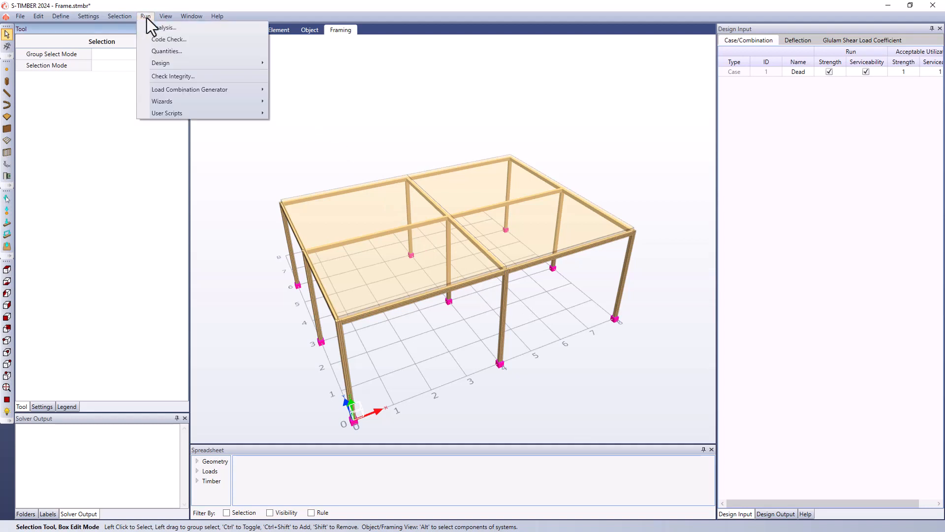
pyautogui.click(158, 41)
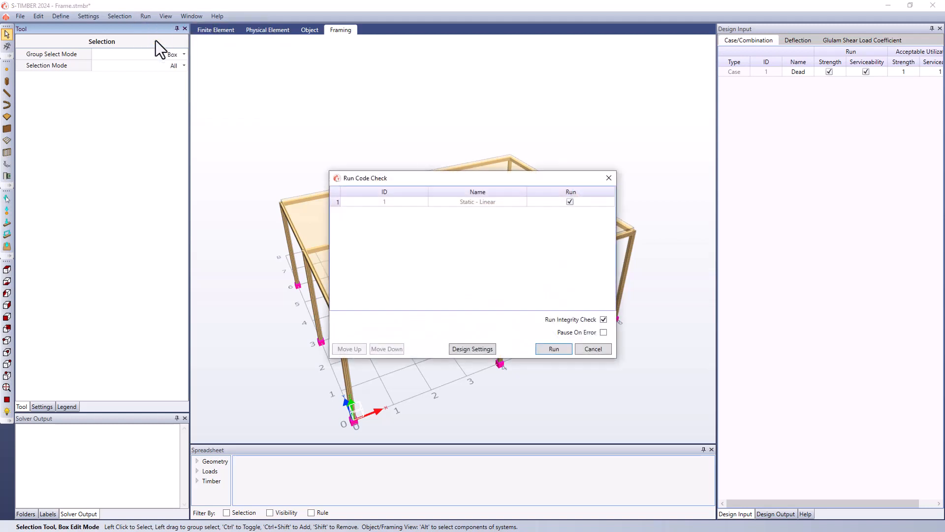
pyautogui.click(557, 347)
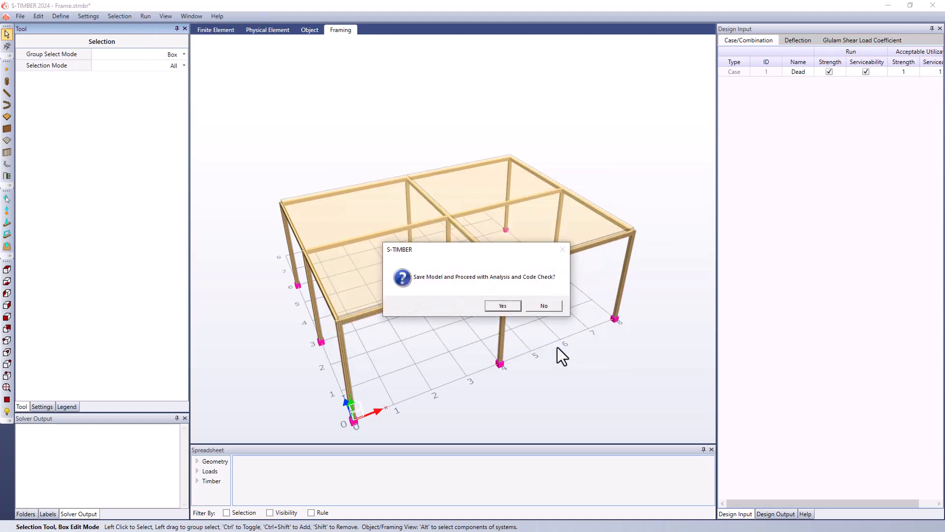
pyautogui.click(512, 305)
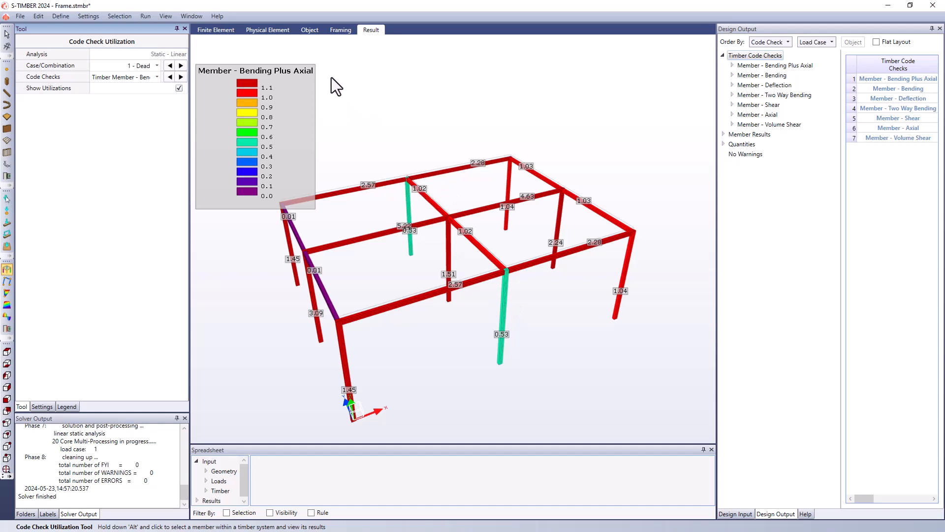
# Step: Examine the member utilizations on the frame, widen the code check results table, and display the Member - Bending and Member - Deflection checks
pyautogui.moveTo(422, 158); pyautogui.dragTo(472, 265, button='middle')
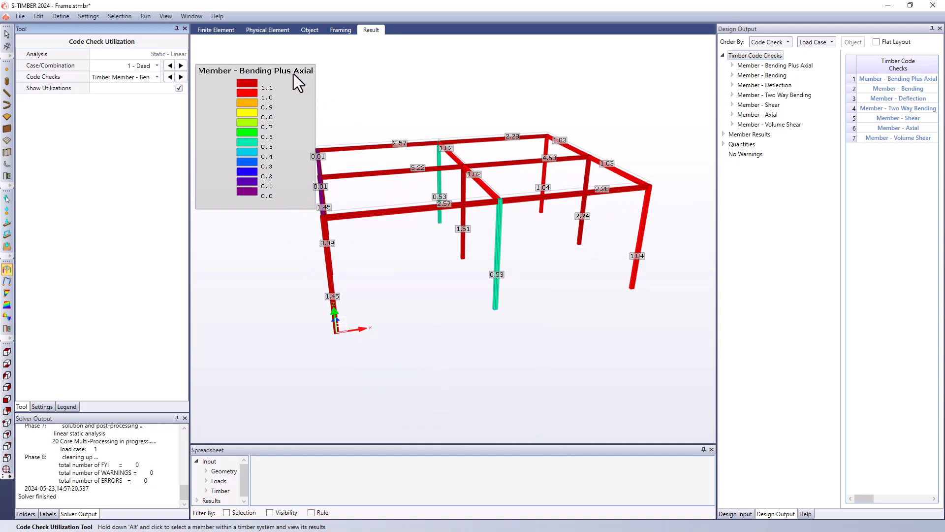
pyautogui.moveTo(448, 195); pyautogui.dragTo(473, 213, button='middle')
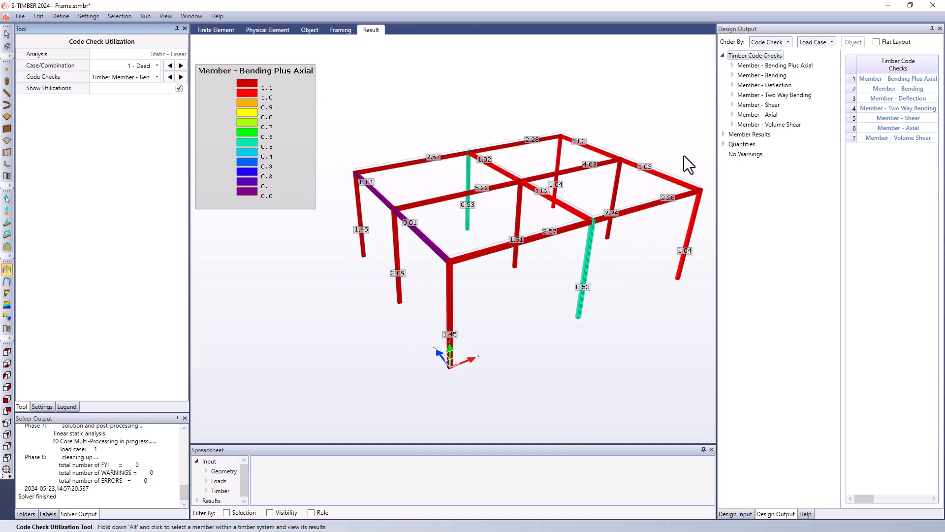
pyautogui.moveTo(716, 116); pyautogui.dragTo(484, 133)
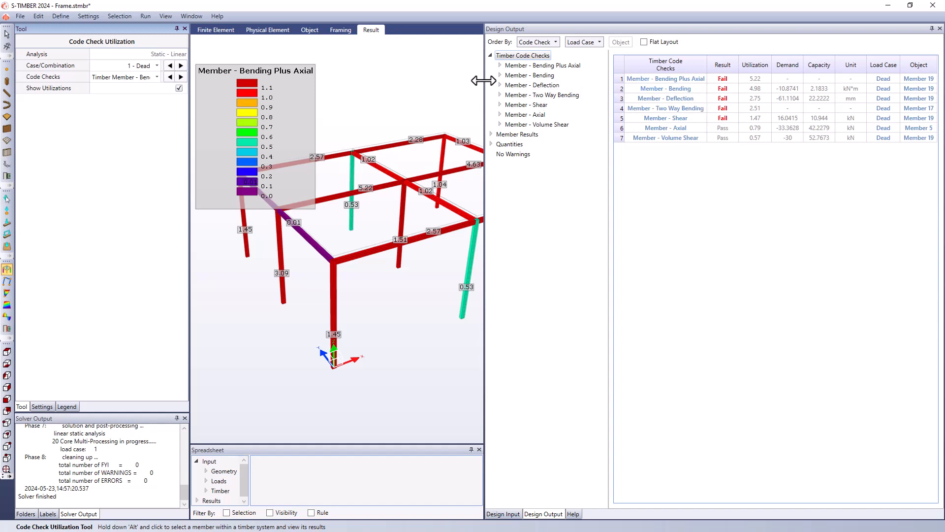
pyautogui.moveTo(484, 80); pyautogui.dragTo(571, 89)
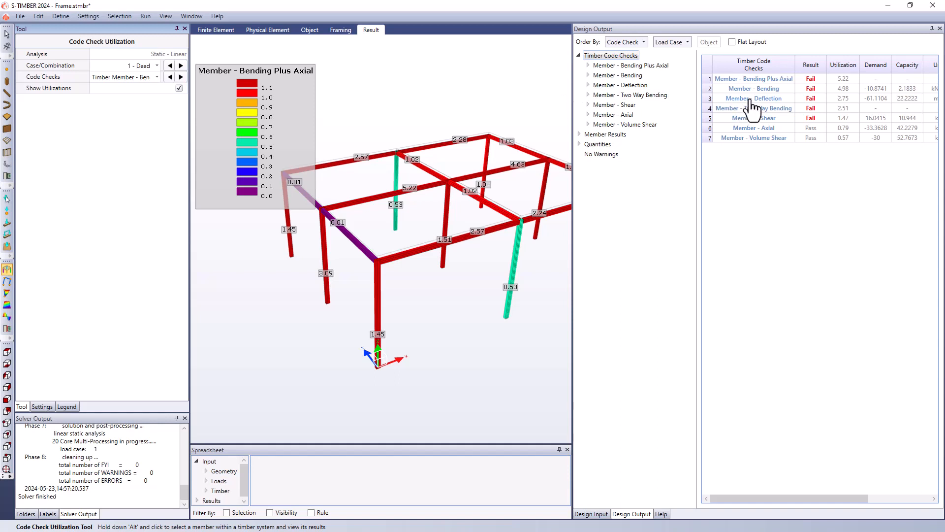
pyautogui.click(755, 89)
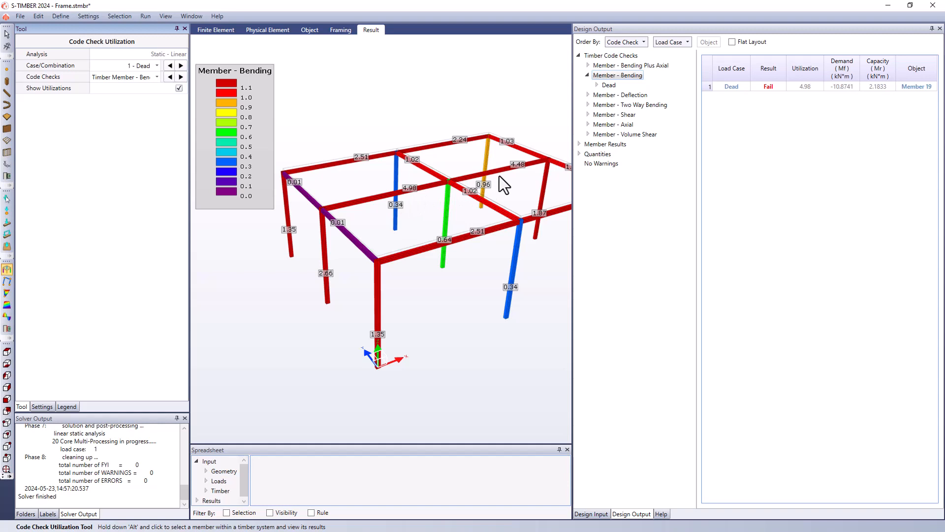
pyautogui.click(599, 97)
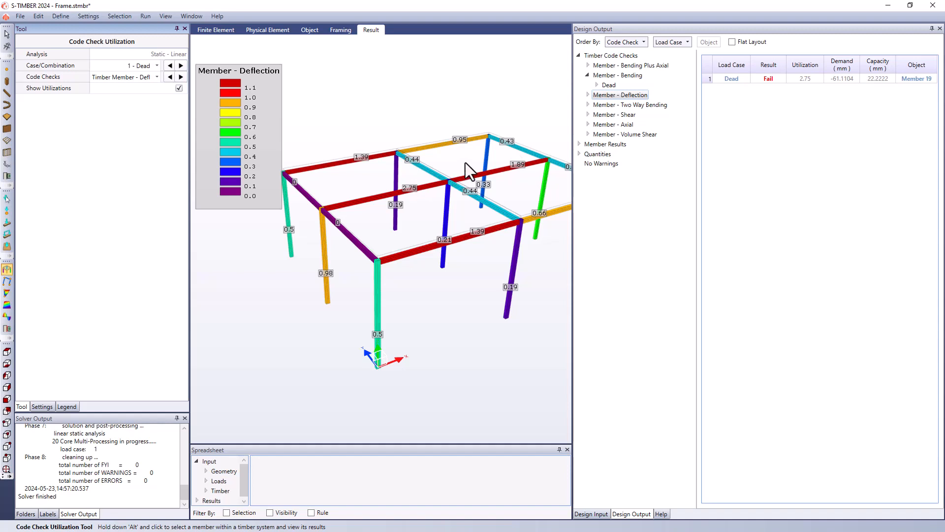
# Step: Display the overall Timber Code Checks summary and enlarge the model area to examine the Member - Bending Plus Axial utilizations
pyautogui.click(611, 58)
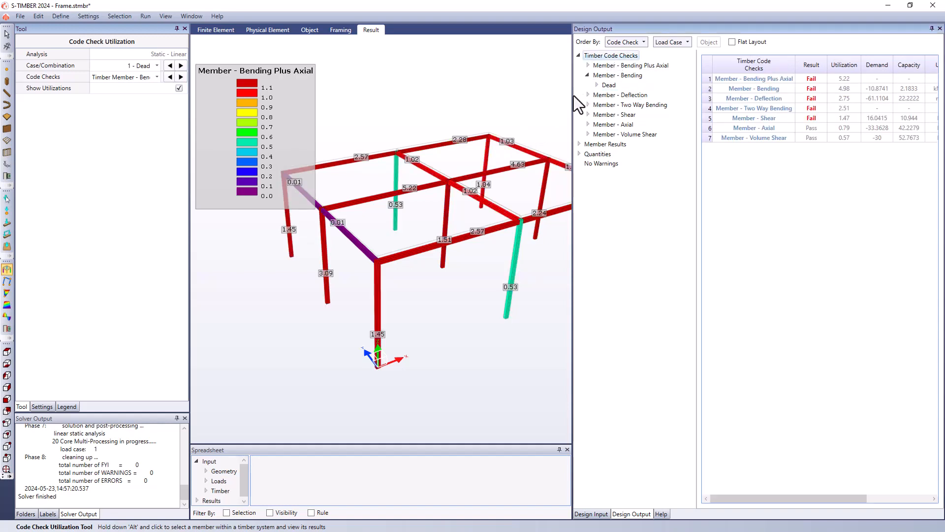
pyautogui.moveTo(573, 95); pyautogui.dragTo(651, 95)
pyautogui.moveTo(441, 203); pyautogui.dragTo(427, 226, button='middle')
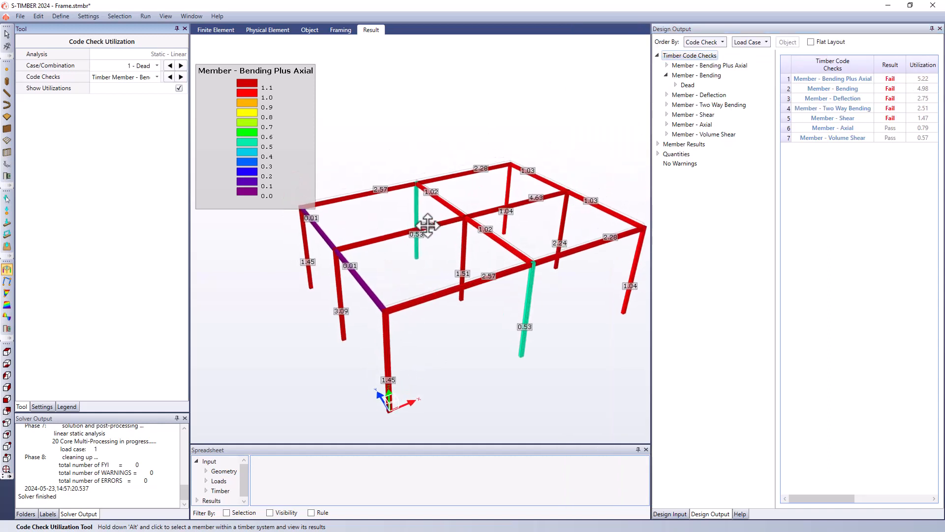
pyautogui.scroll(-3, 427, 225)
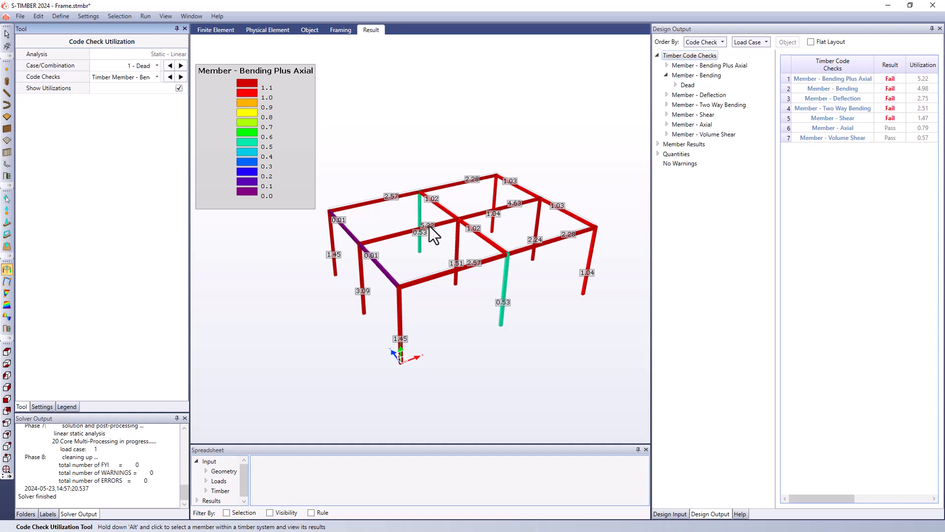
# Step: Run the timber member design for the Column, X-Direction Beams and Y-Direction Beams groups by Cross-Sectional Area criteria in ascending order
pyautogui.click(146, 16)
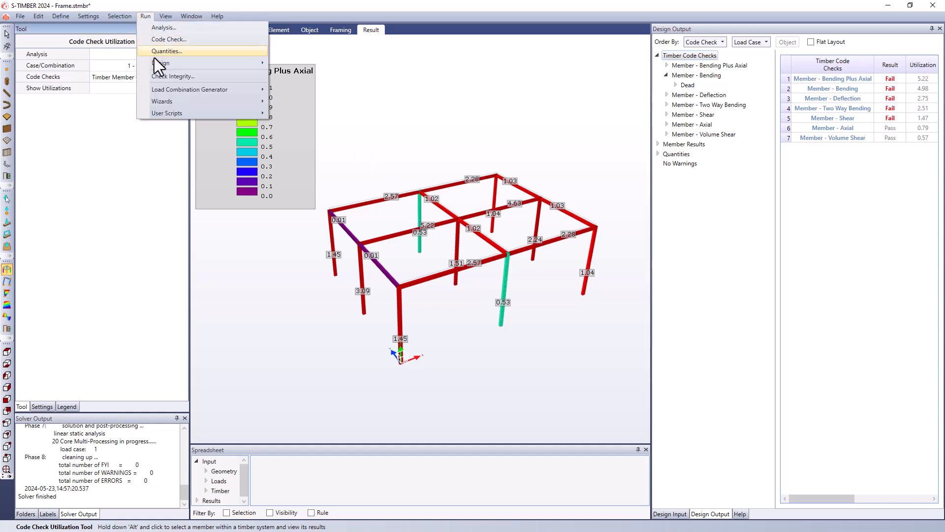
pyautogui.moveTo(187, 64)
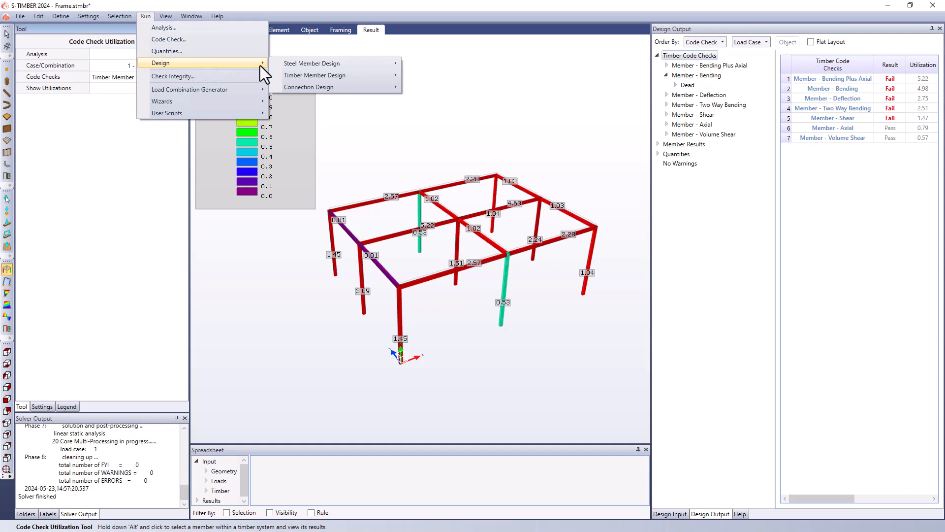
pyautogui.moveTo(368, 77)
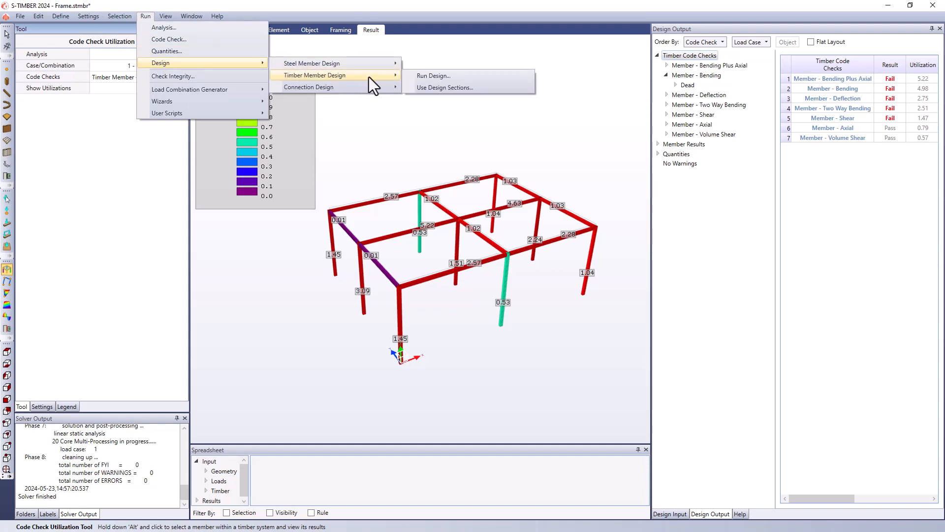
pyautogui.click(432, 75)
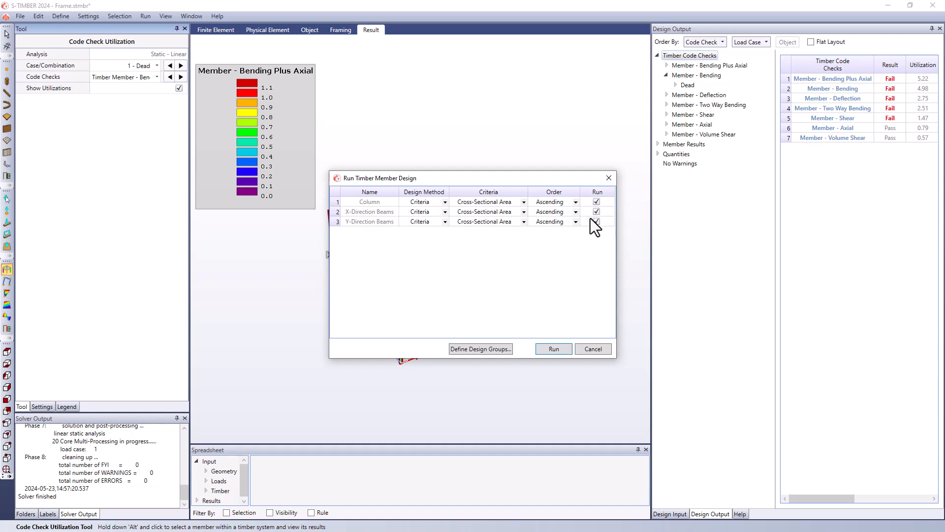
pyautogui.click(523, 203)
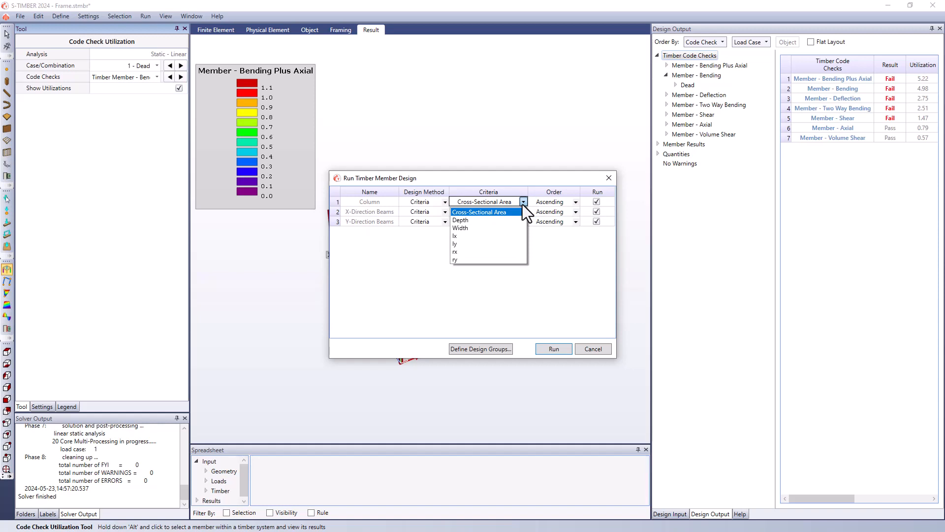
pyautogui.click(522, 205)
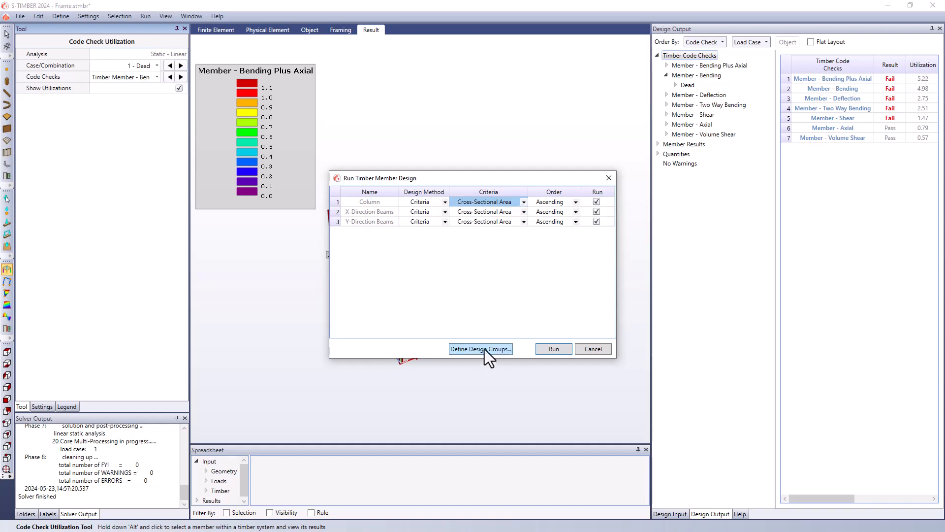
pyautogui.click(553, 348)
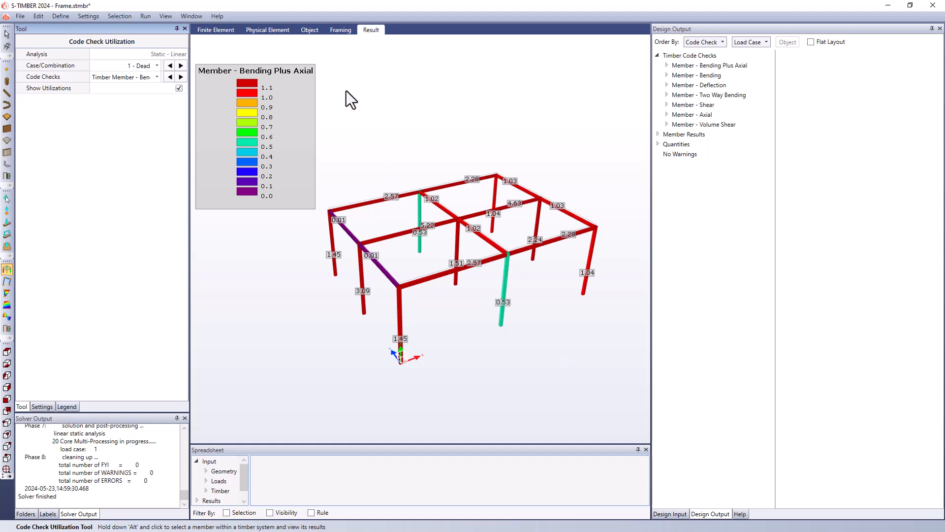
# Step: Enlarge the spreadsheet area and display the Member Design table to compare current and design sections and utilizations
pyautogui.click(145, 16)
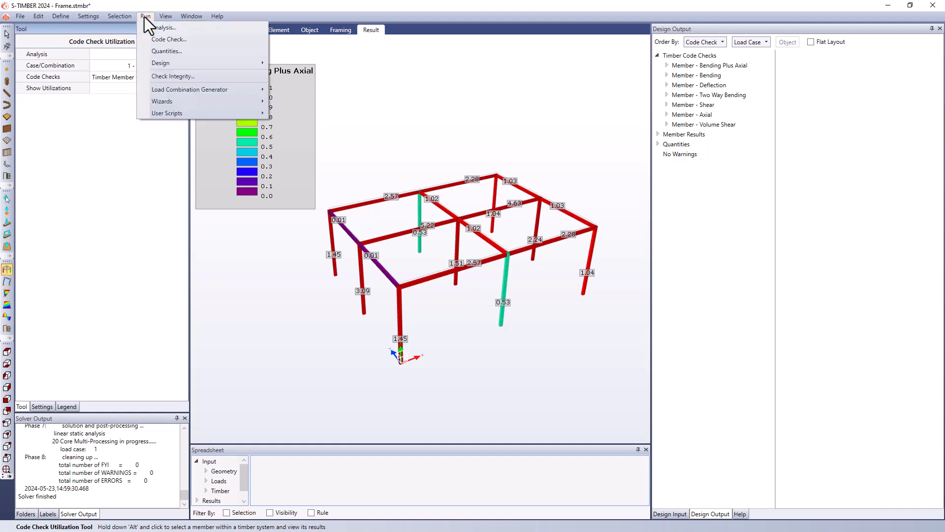
pyautogui.click(145, 16)
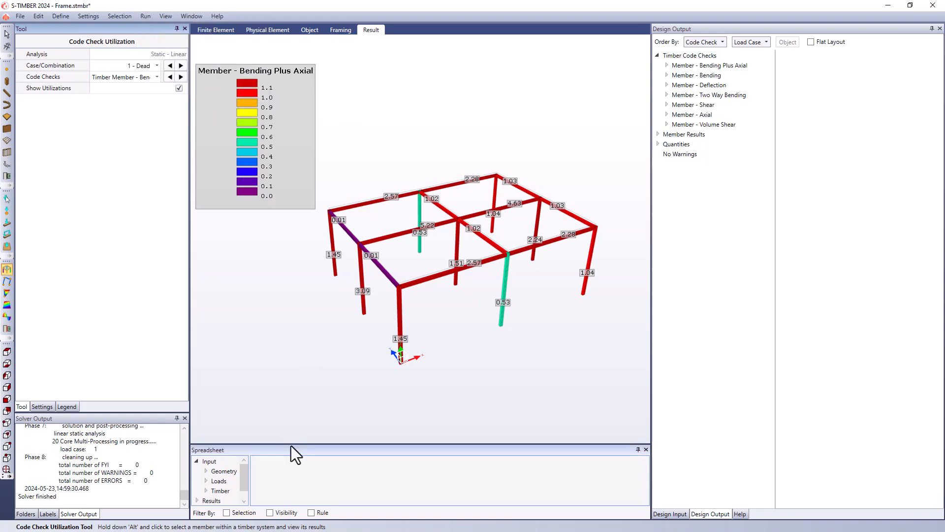
pyautogui.moveTo(293, 445); pyautogui.dragTo(294, 317)
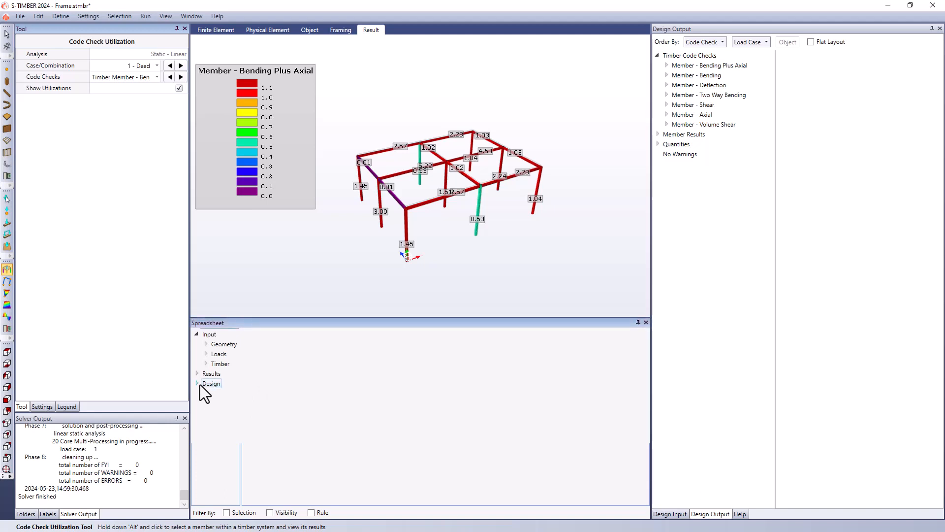
pyautogui.click(197, 383)
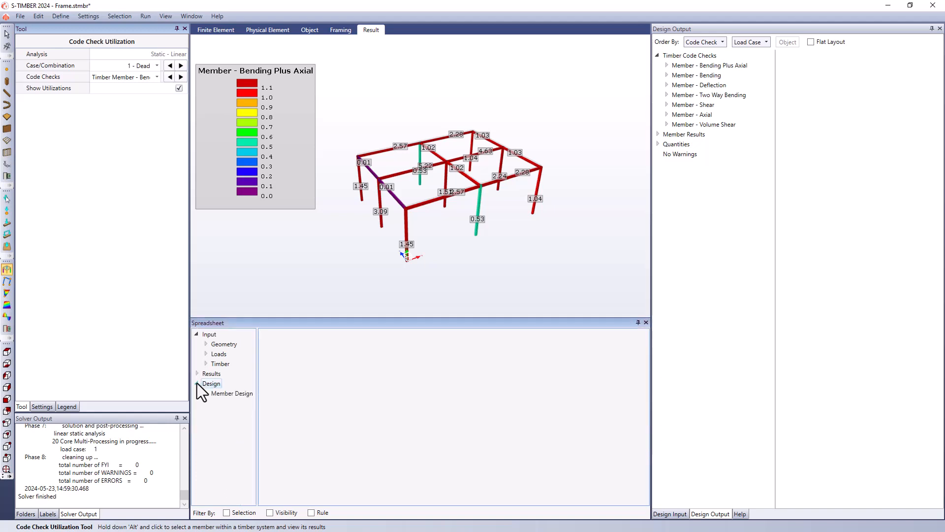
pyautogui.click(224, 397)
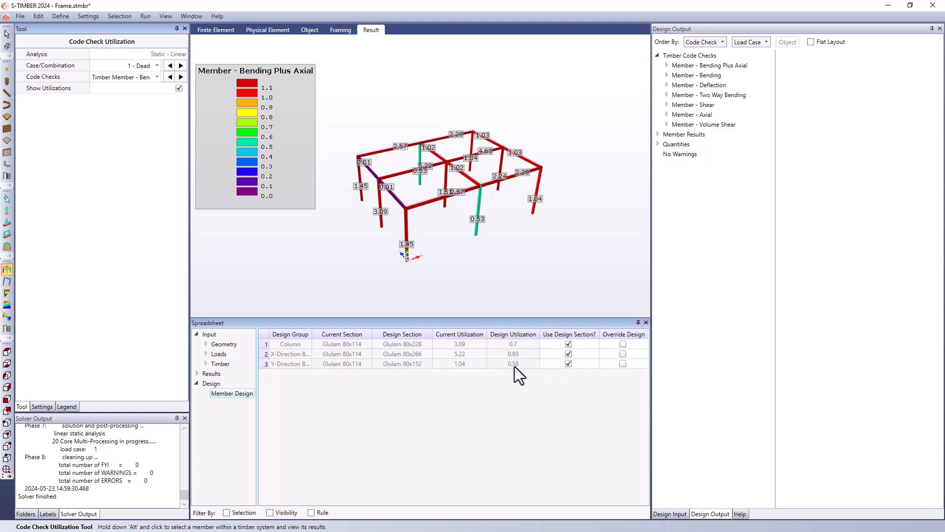
# Step: Try overriding the Y-Direction Beams design section with Glulam 80x190, restore Glulam 80x152, and turn the override off
pyautogui.click(623, 364)
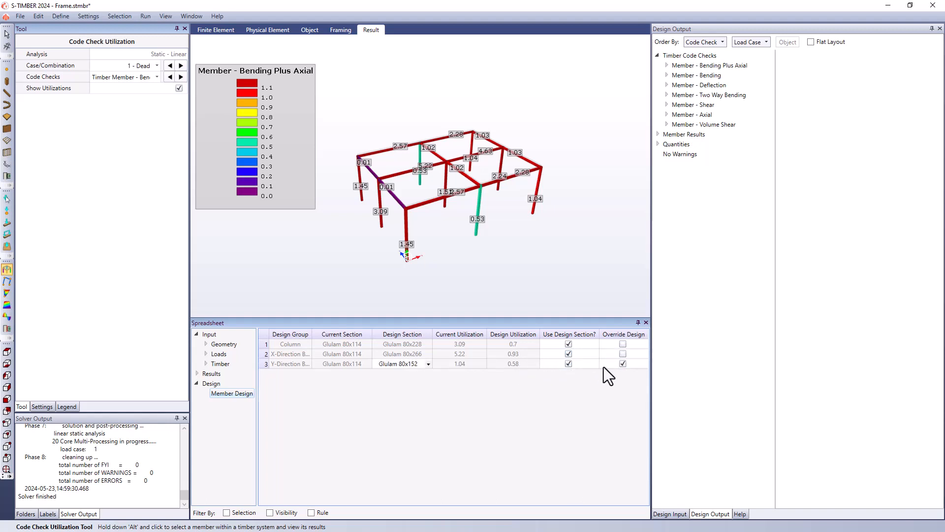
pyautogui.click(427, 363)
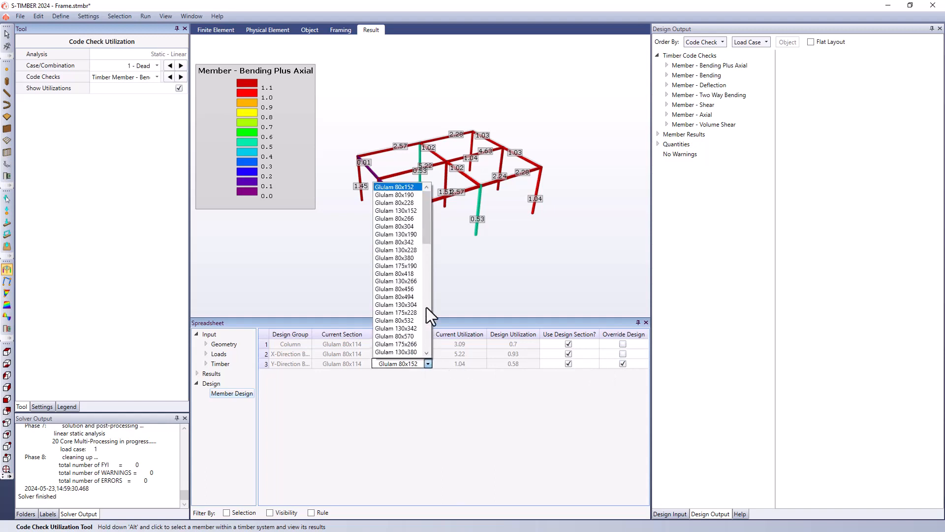
pyautogui.click(401, 195)
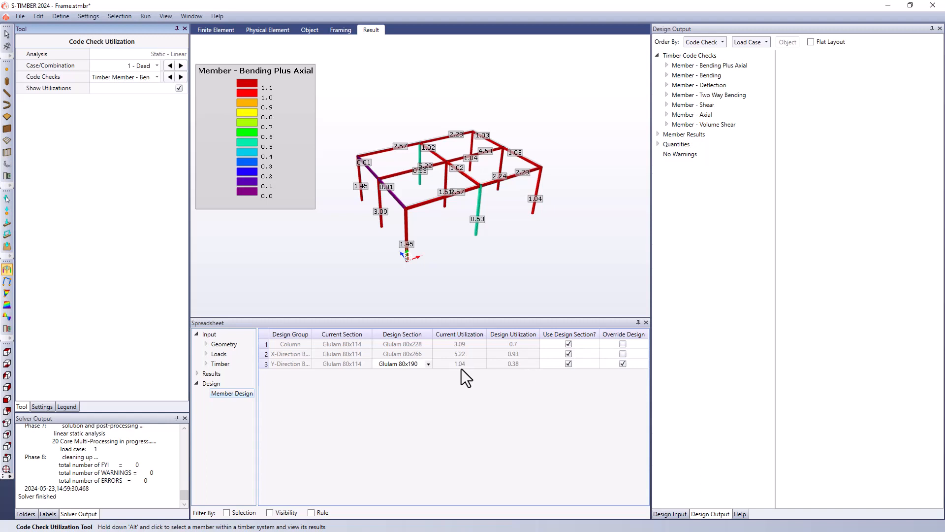
pyautogui.click(429, 365)
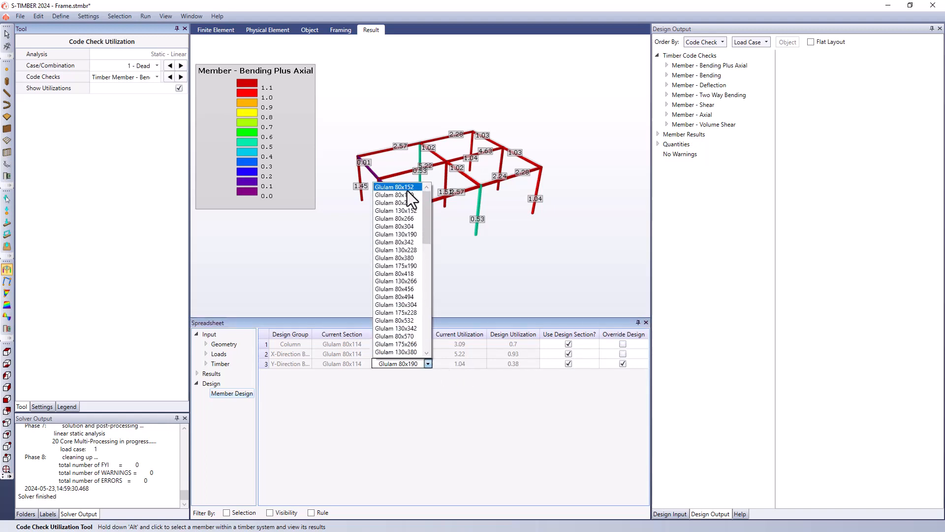
pyautogui.click(407, 189)
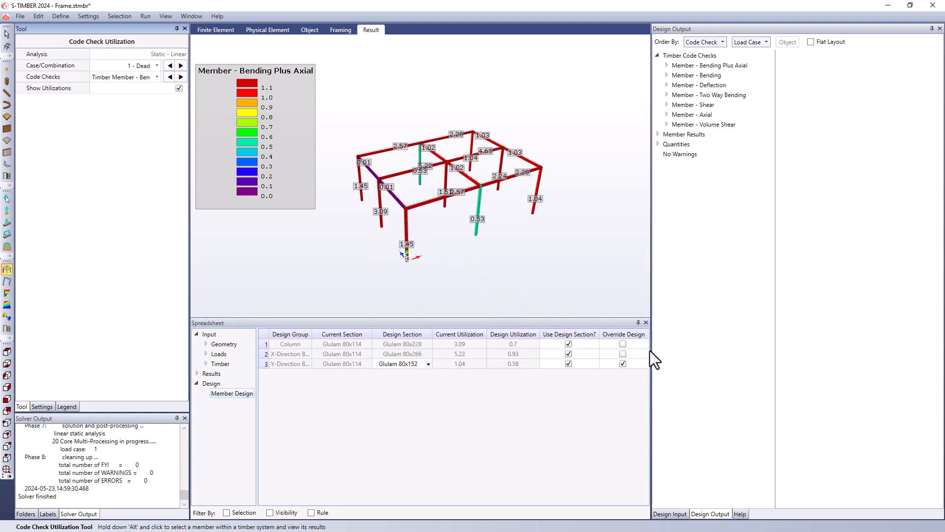
pyautogui.click(619, 365)
# Step: Apply the timber design sections to the Column, X-Direction Beams and Y-Direction Beams groups
pyautogui.click(141, 19)
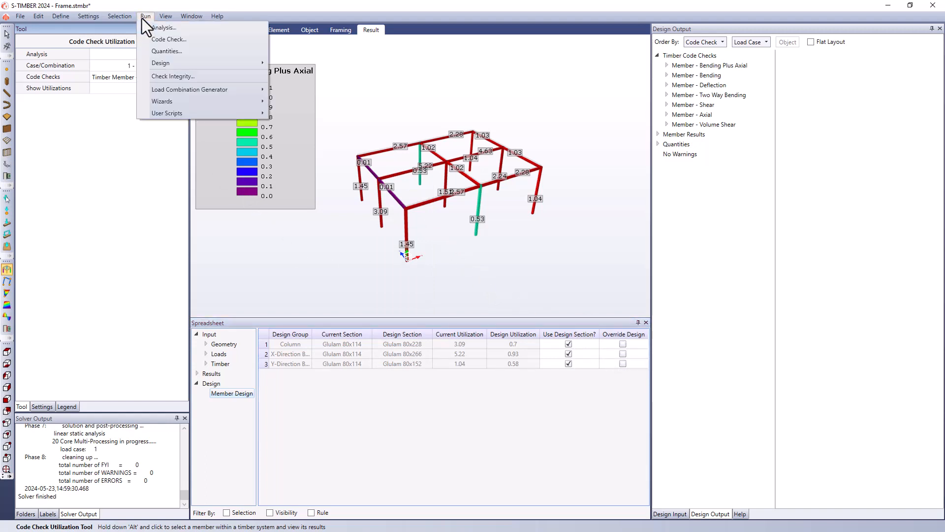
pyautogui.moveTo(190, 64)
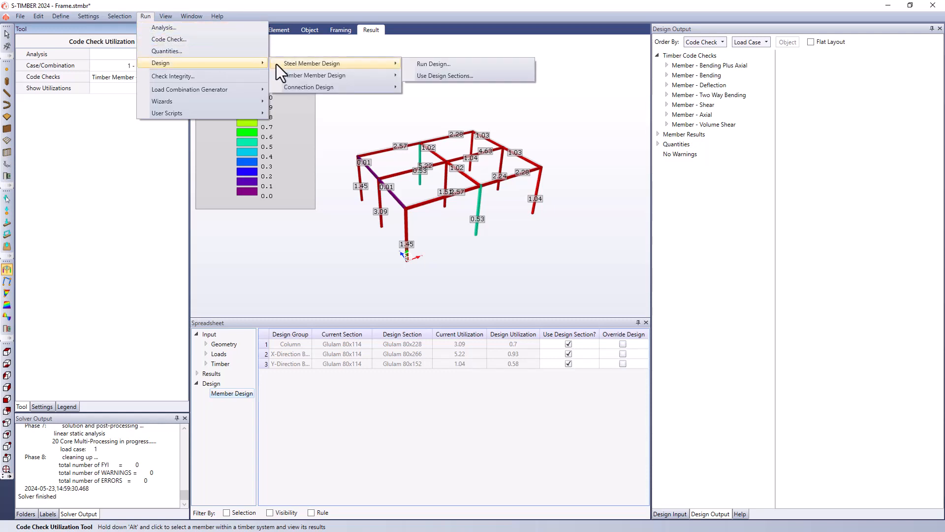
pyautogui.moveTo(332, 76)
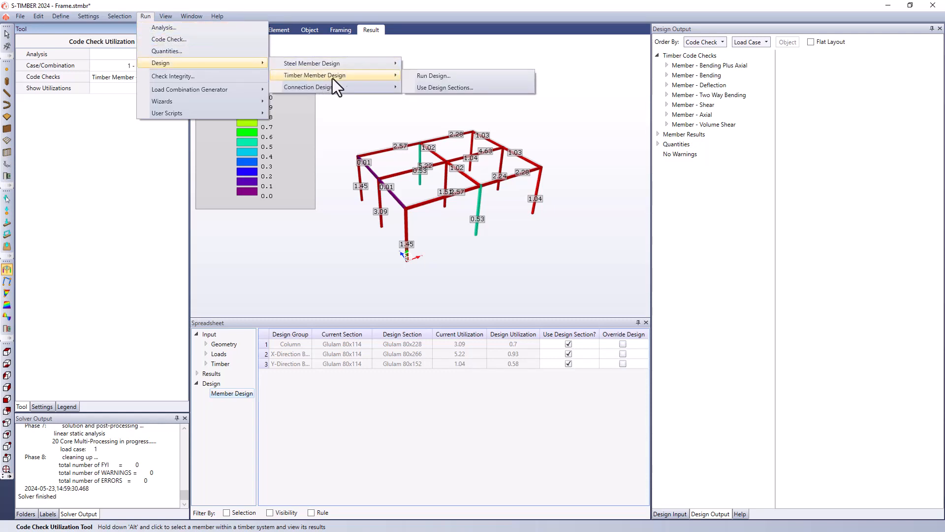
pyautogui.click(446, 88)
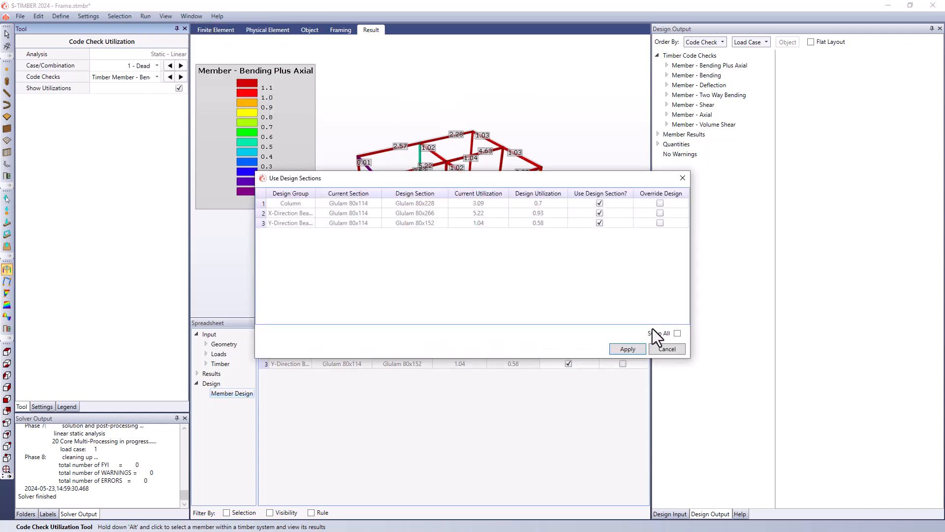
pyautogui.click(632, 350)
# Step: Shrink the spreadsheet area, inspect the section assigned to the middle column on the front side, and display the model in the Framing view
pyautogui.scroll(2, 428, 186)
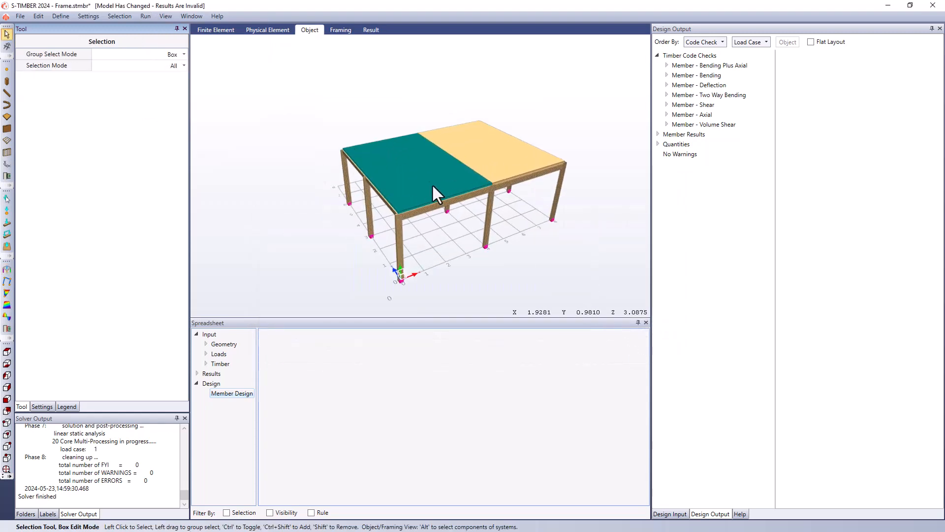
pyautogui.moveTo(433, 318); pyautogui.dragTo(439, 433)
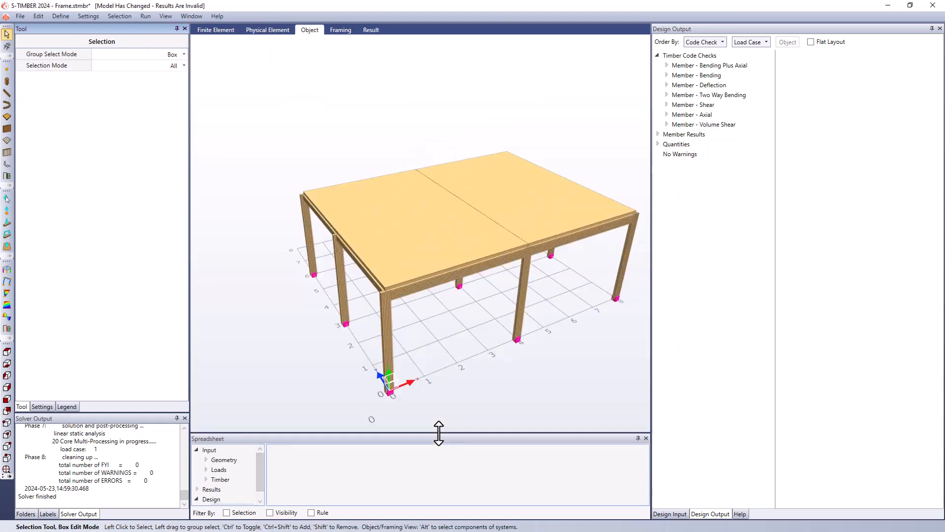
pyautogui.moveTo(432, 312); pyautogui.dragTo(554, 293, button='middle')
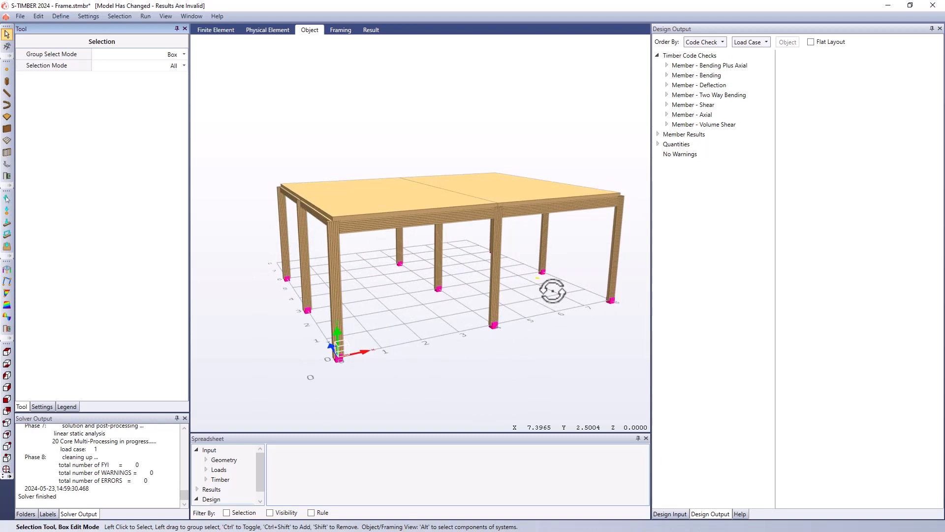
pyautogui.click(494, 267)
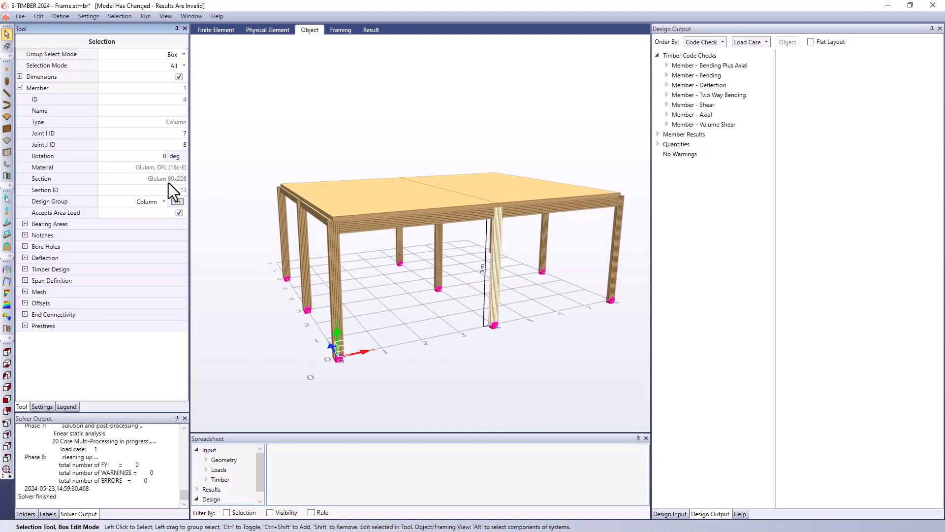
pyautogui.click(348, 30)
pyautogui.moveTo(387, 237)
pyautogui.mouseDown(button='middle')
pyautogui.moveTo(399, 257)
pyautogui.moveTo(403, 238)
pyautogui.mouseUp(button='middle')
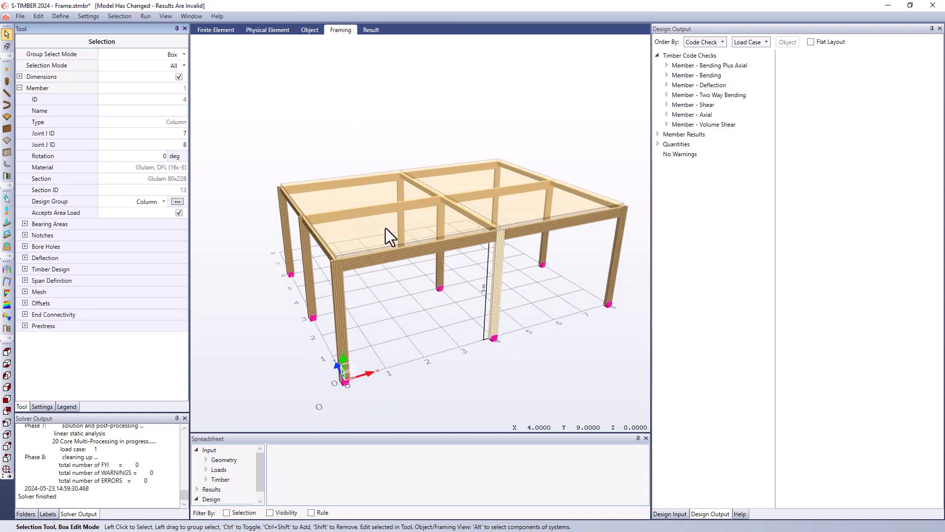